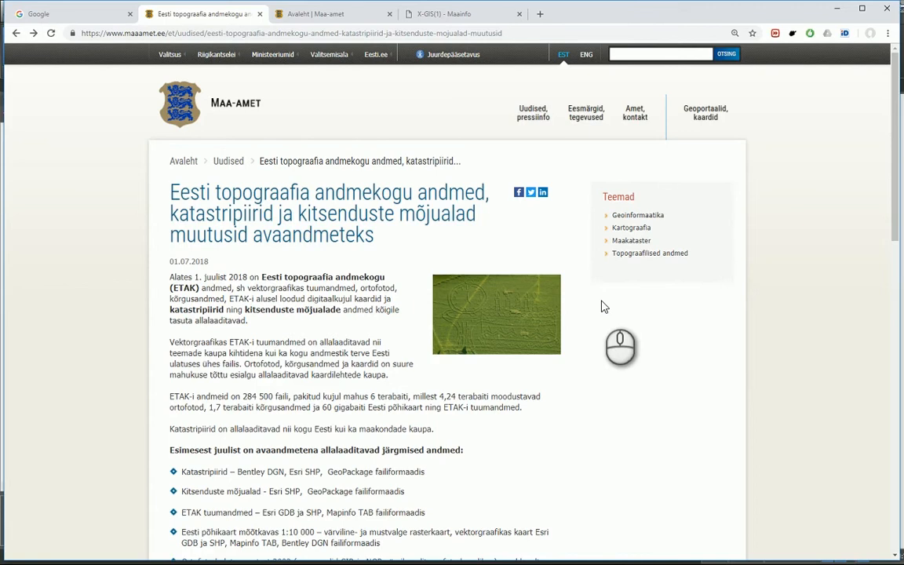
- From the Maa-amet home page, open Maa-ameti geoportaal in a new tab and switch to its X-GIS map
left_click(328, 16)
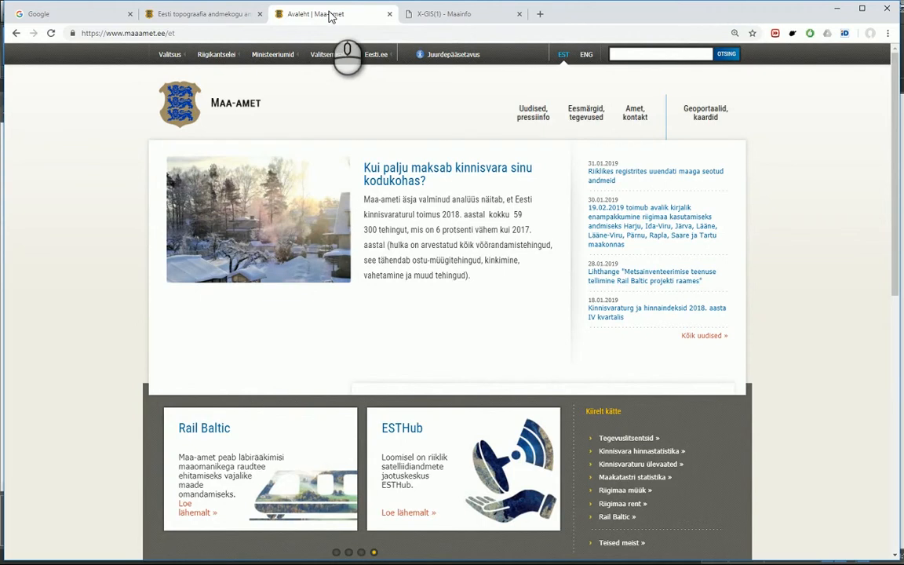
mouse_move(705, 112)
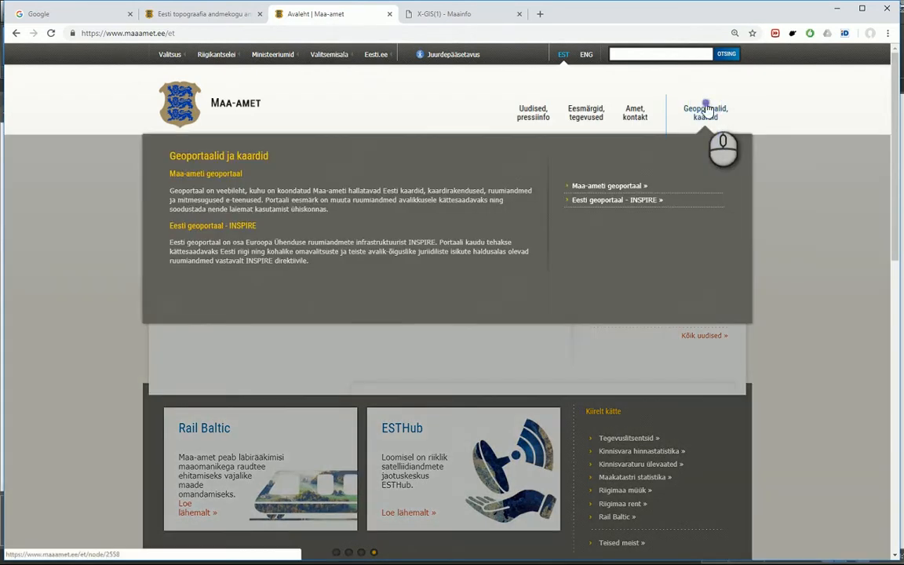
left_click(612, 186)
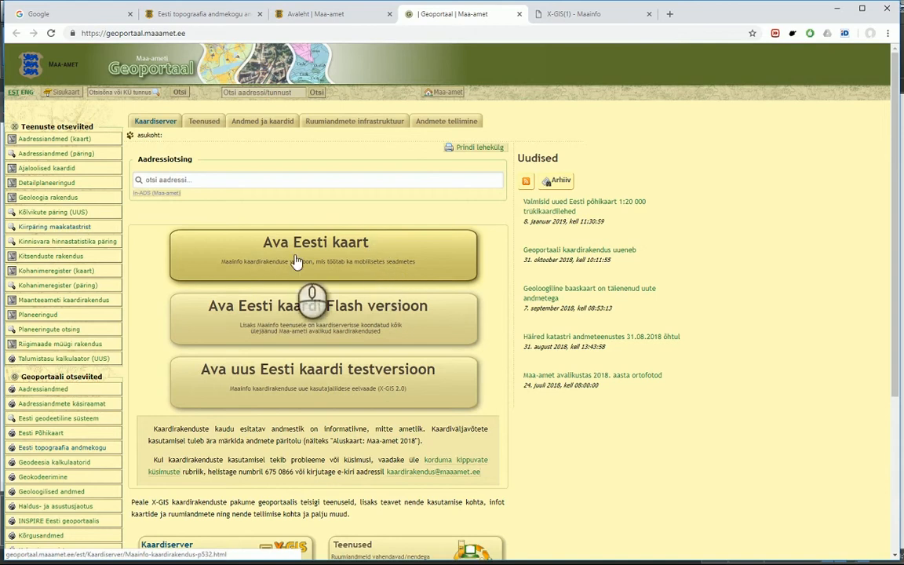
left_click(567, 15)
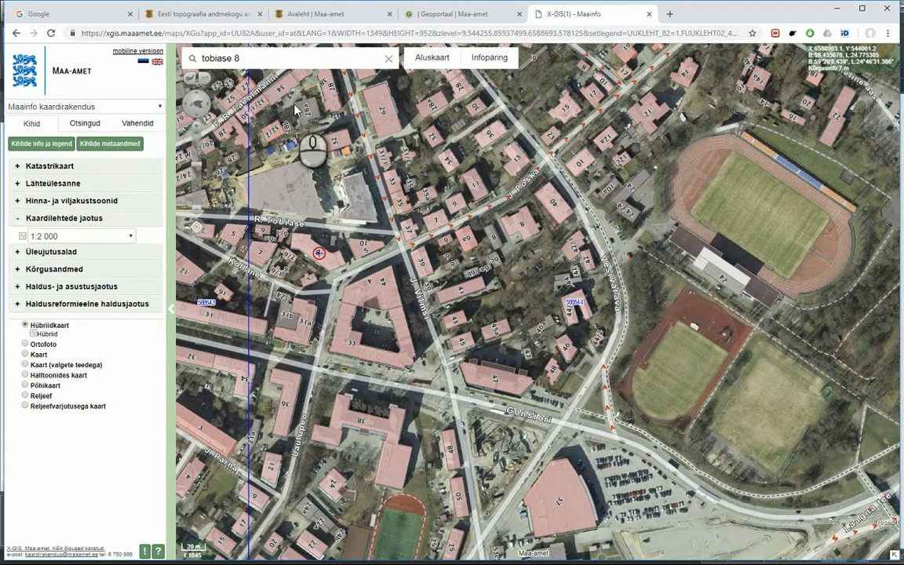
- Use the 1:2 000 map-sheet division to read sheet 588544, then return to the Geoportaal tab
left_click(74, 236)
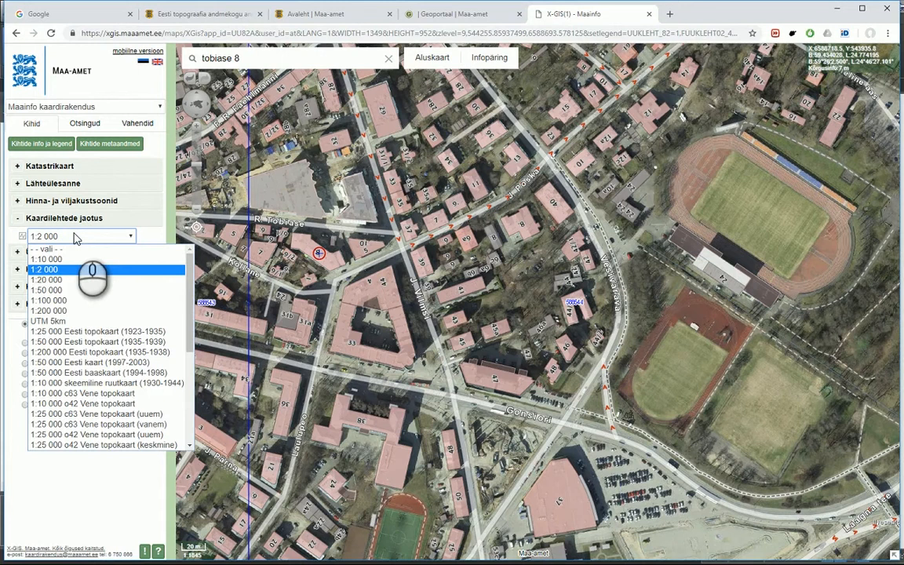
left_click(74, 236)
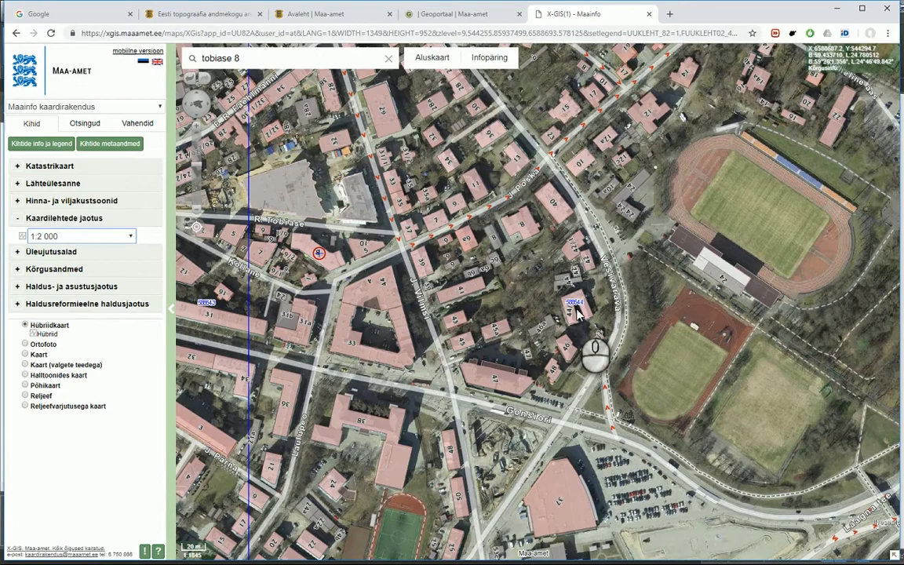
left_click(438, 15)
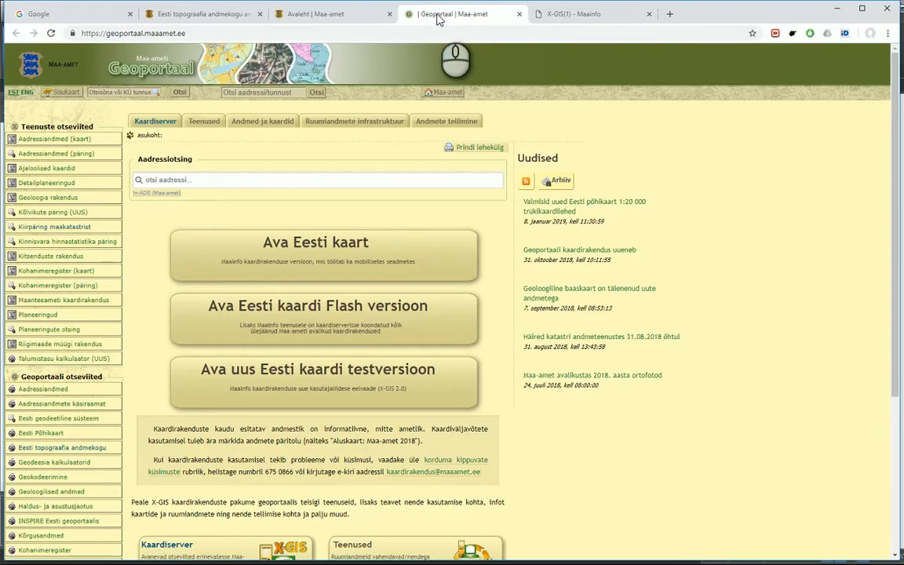
- Go through Andmete tellimine, Avaandmed and topographic spatial data to Kõrgusandmed and open the keypoints sheet search
scroll(342, 299, "down", 3)
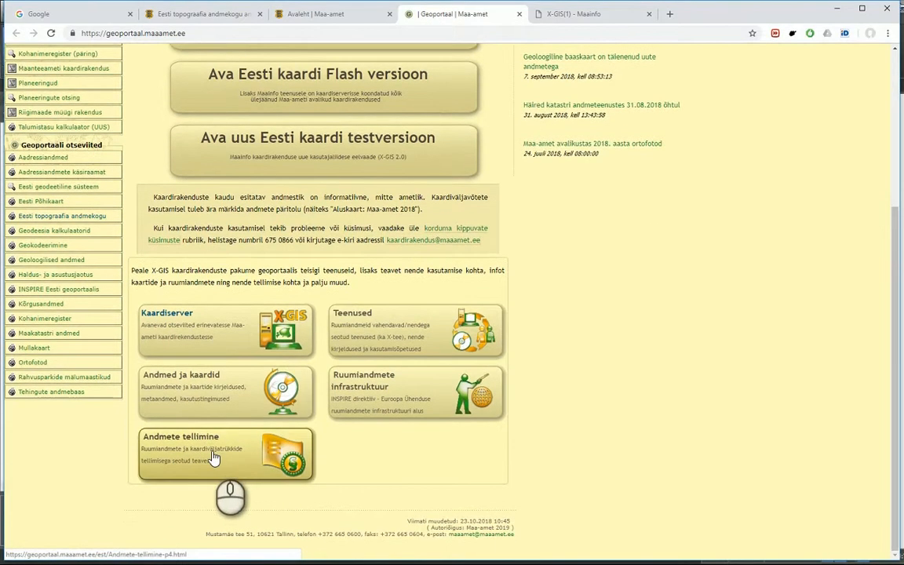
left_click(213, 458)
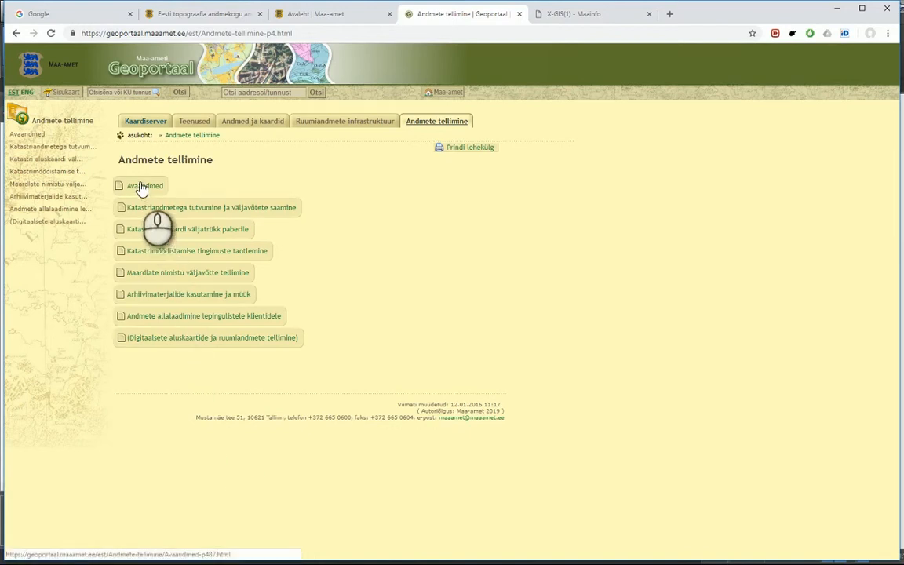
left_click(139, 186)
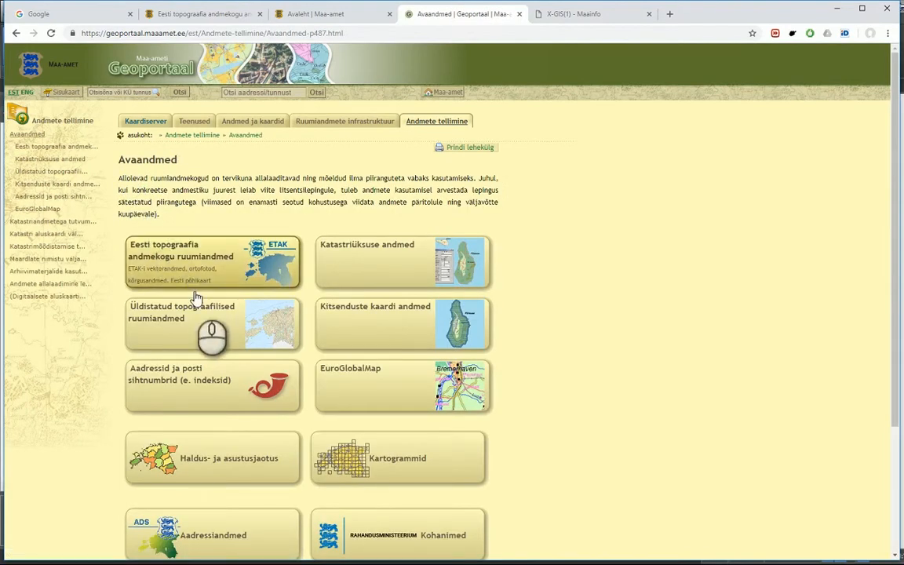
left_click(174, 275)
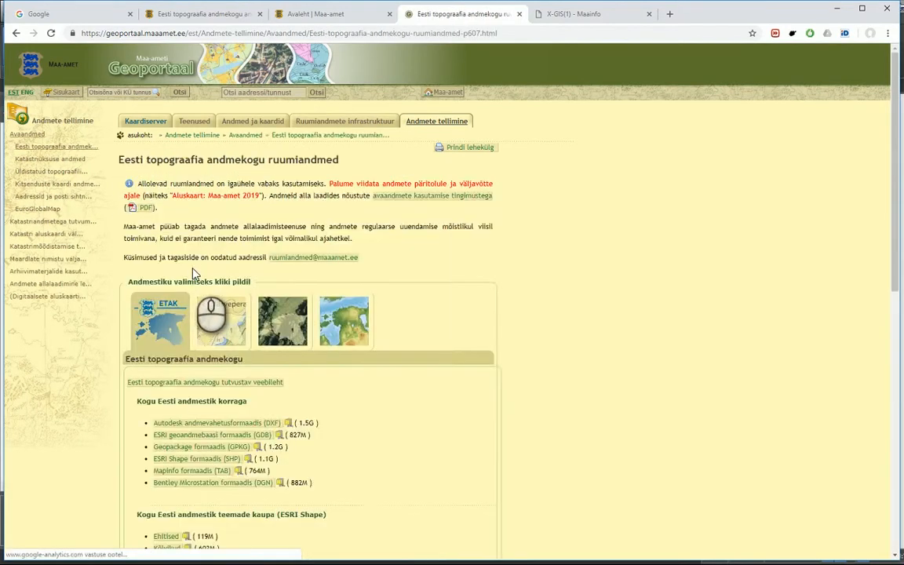
left_click(342, 319)
scroll(343, 319, "down", 1)
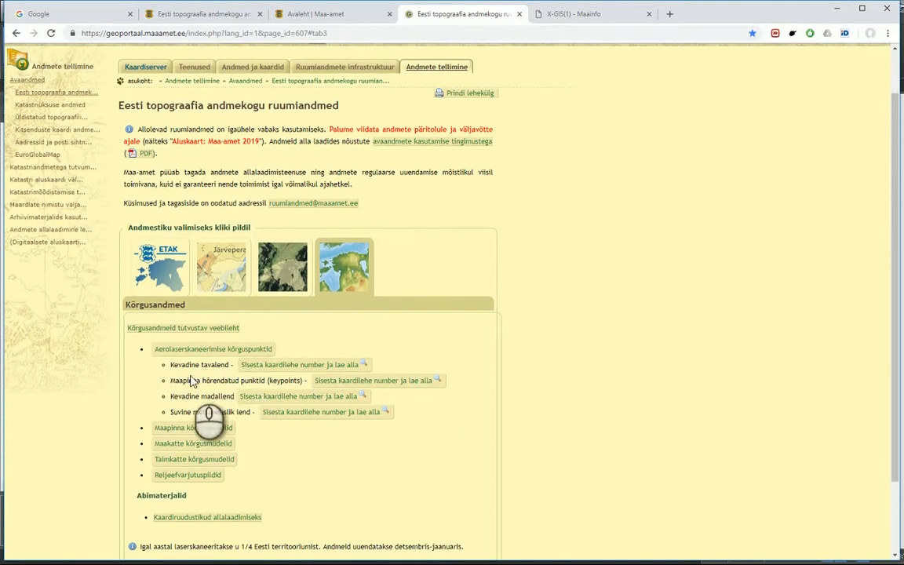
left_click_drag(171, 380, 309, 391)
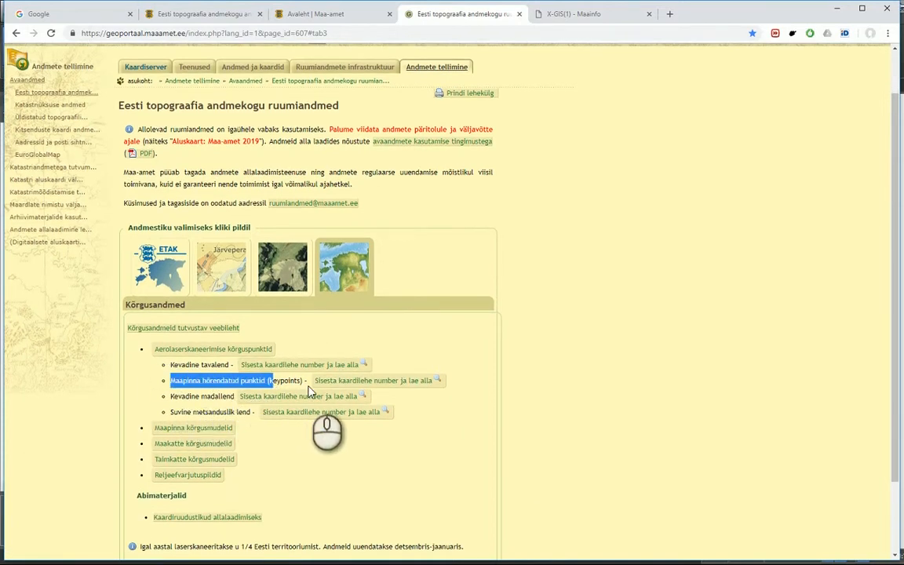
left_click(380, 380)
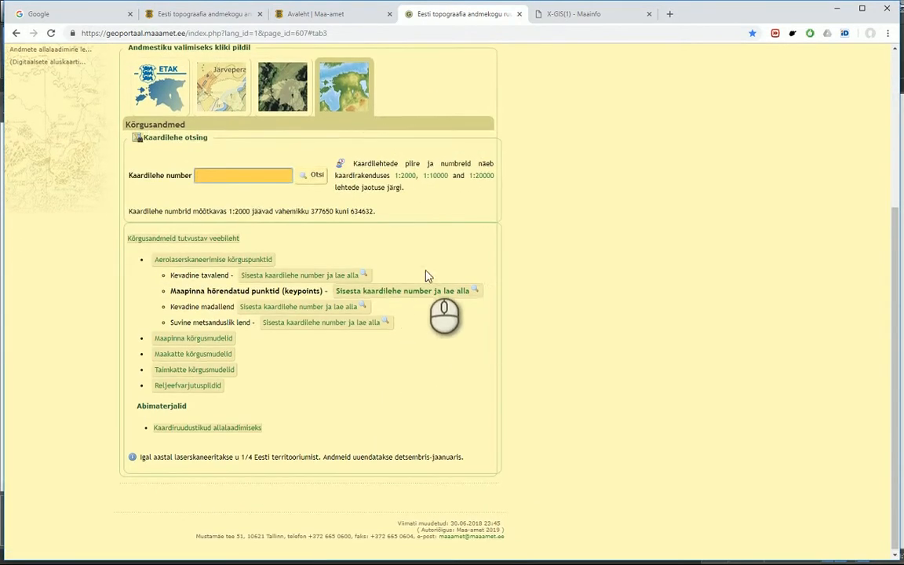
- Search downloads for map sheet 588544 in the Kaardilehe number field
left_click(228, 174)
type("588")
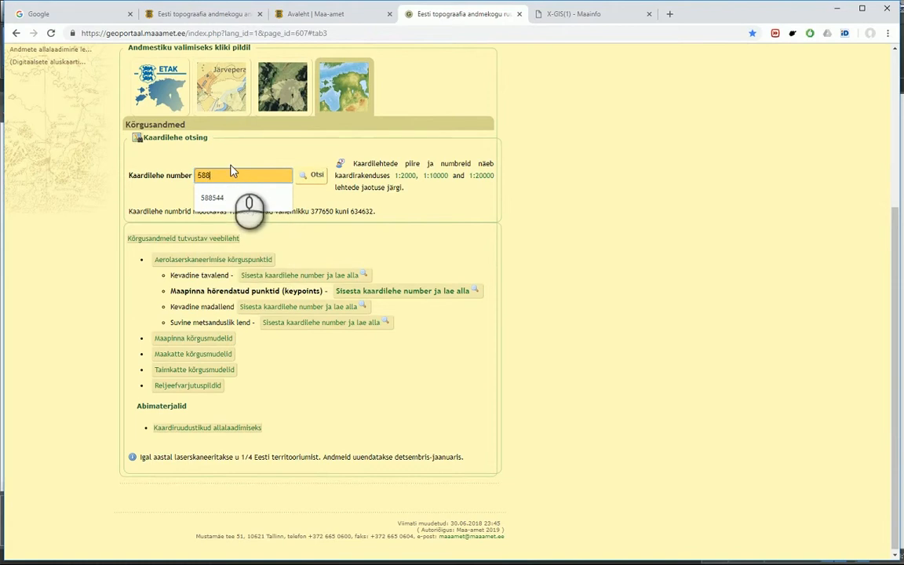
left_click(235, 197)
left_click(312, 175)
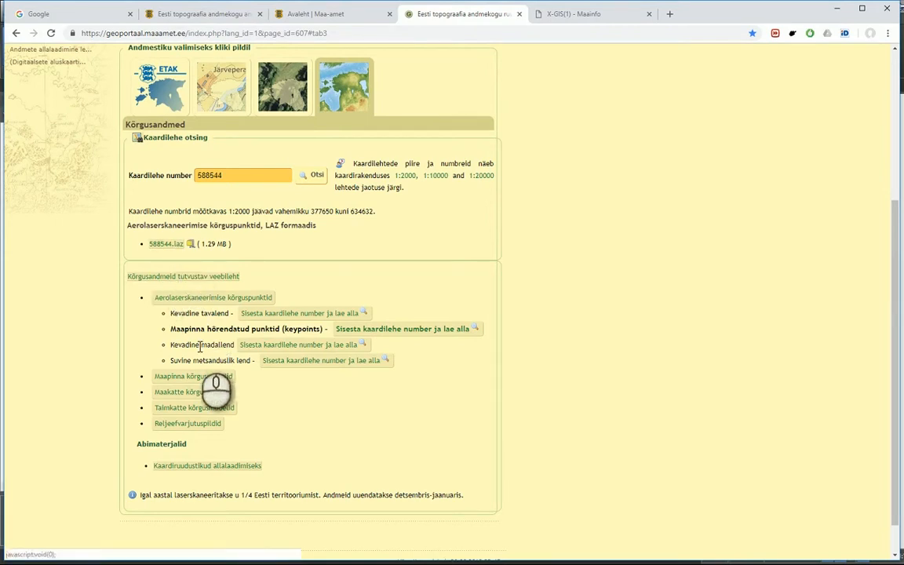
- Switch the sheet search to Kevadine madallend and list sheet 588544's spring low-flight files
left_click_drag(169, 346, 236, 344)
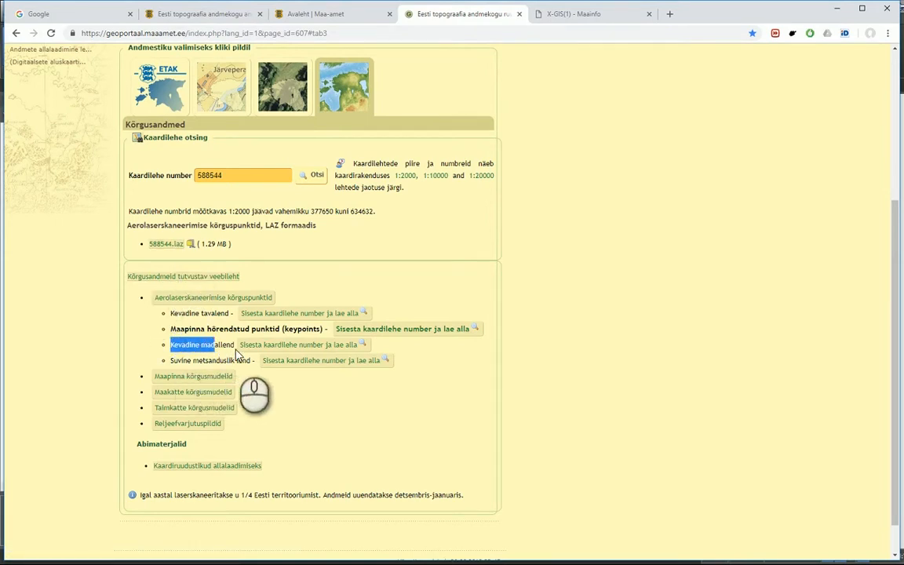
left_click(251, 345)
left_click(319, 135)
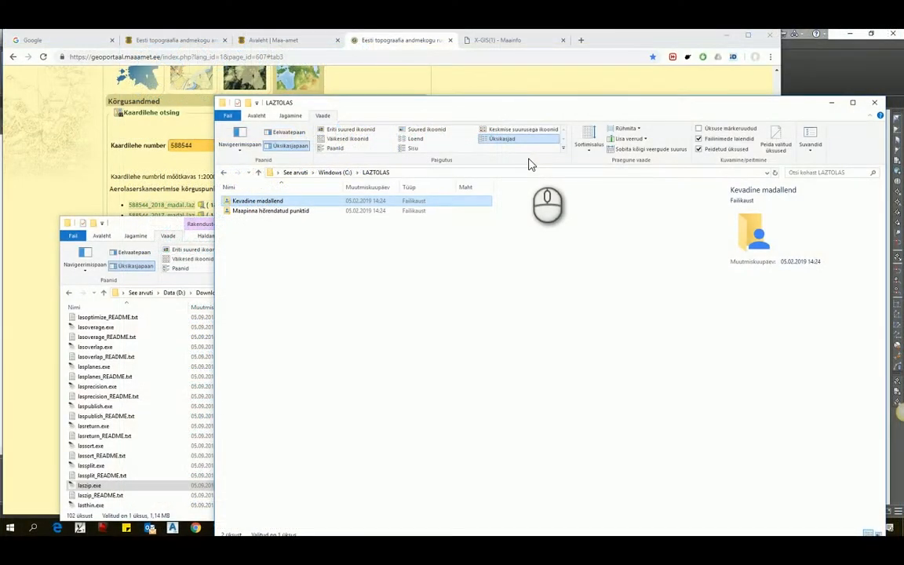
- Check the Kevadine madallend folder for 588544_2018_madal.laz, return to LAZTOLAS, and bring the browser forward
double_click(302, 203)
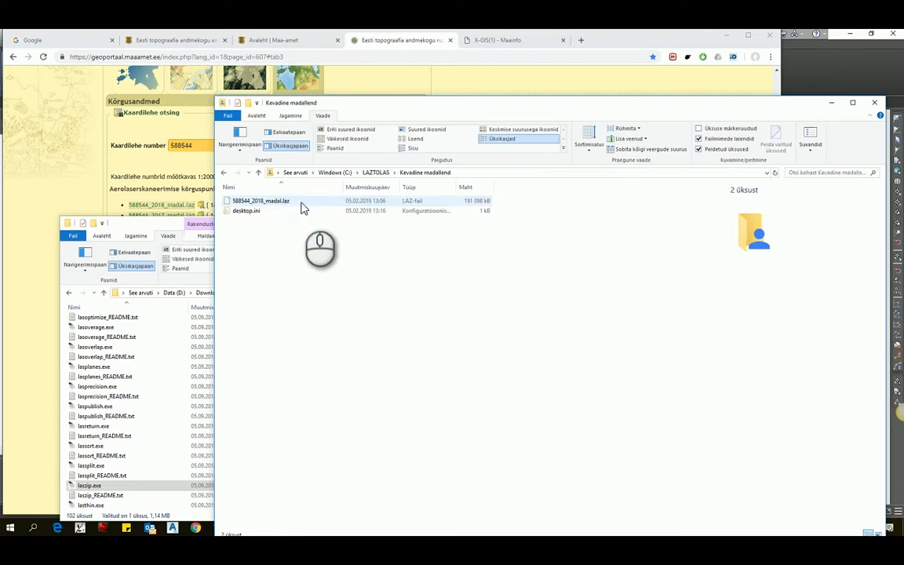
left_click(376, 173)
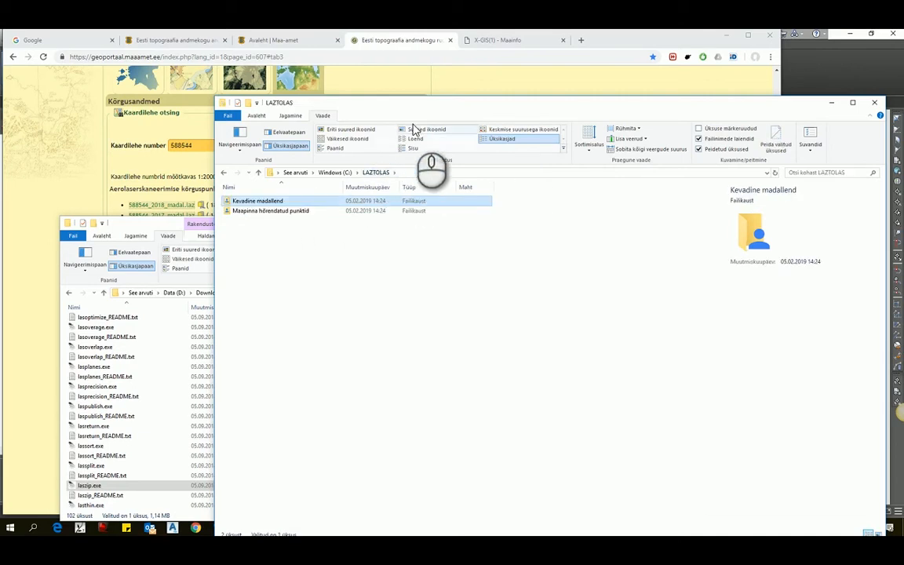
left_click(63, 44)
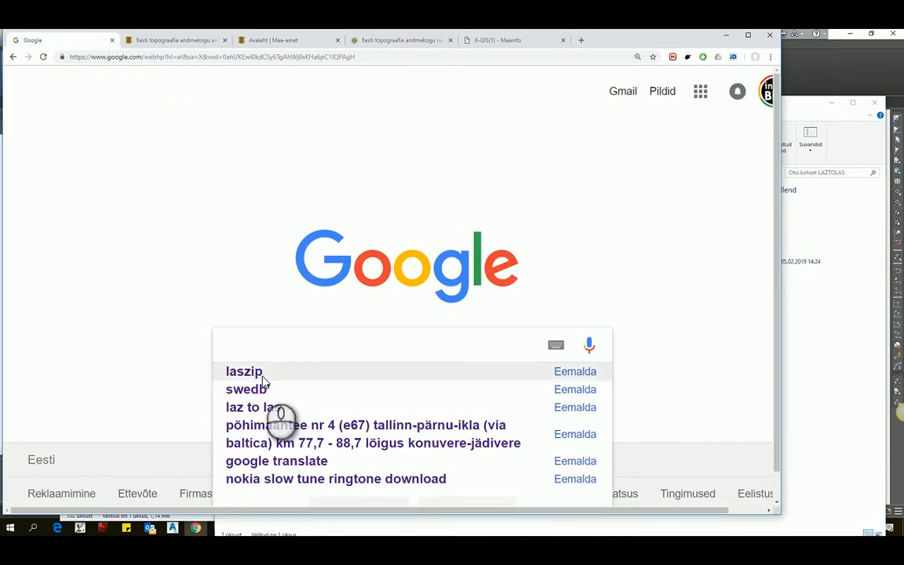
- Search Google for laszip and move the LAZTOLAS folder window back in front, up-left
left_click(263, 376)
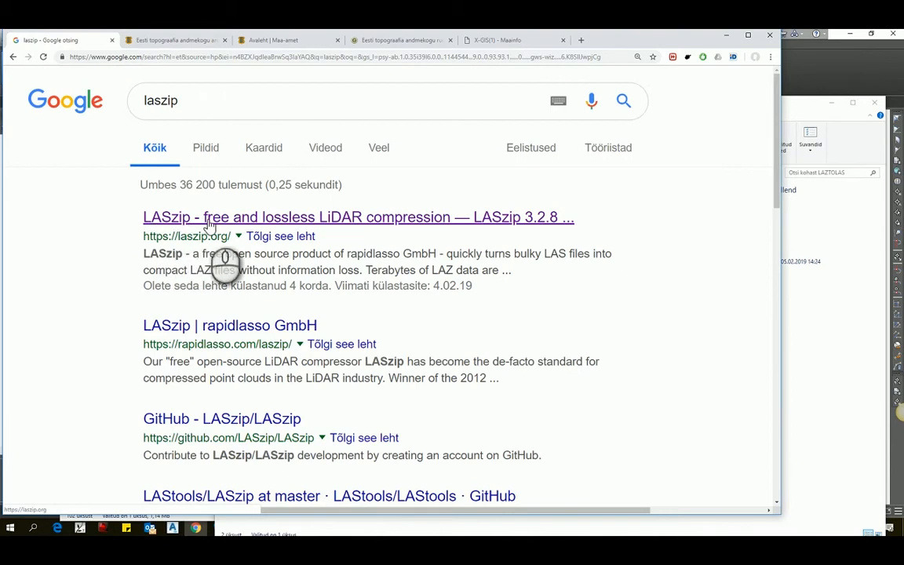
left_click(813, 377)
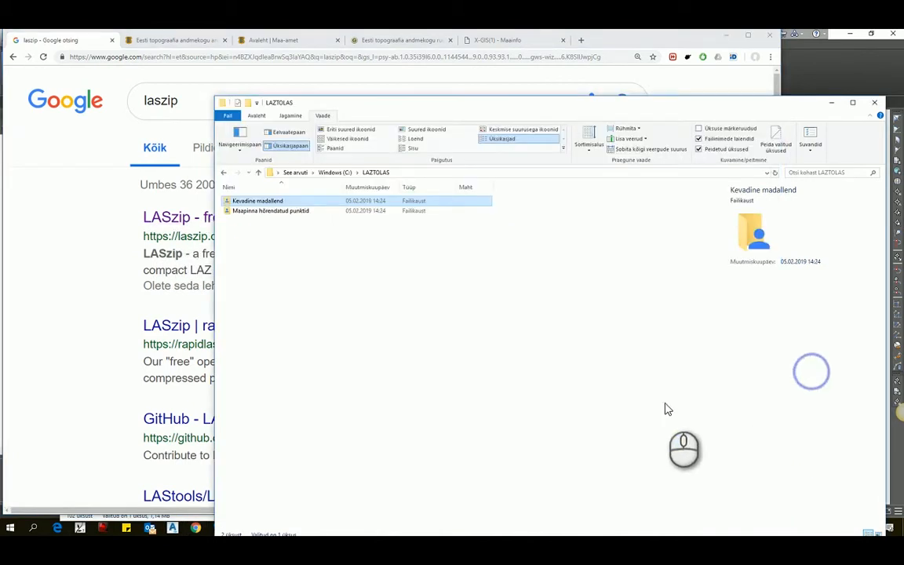
left_click_drag(518, 115, 498, 66)
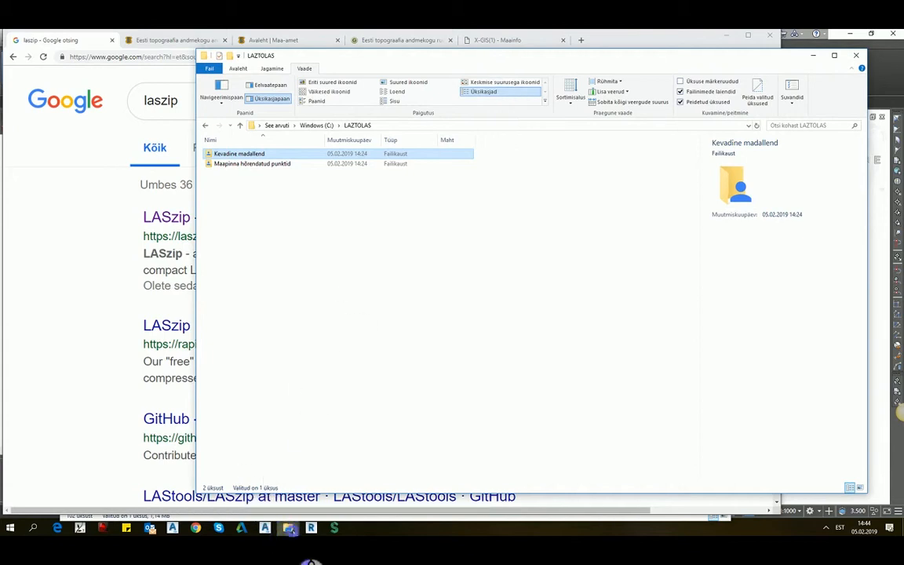
- Bring the LAStools bin folder forward and run laszip.exe from it
mouse_move(289, 528)
left_click(236, 435)
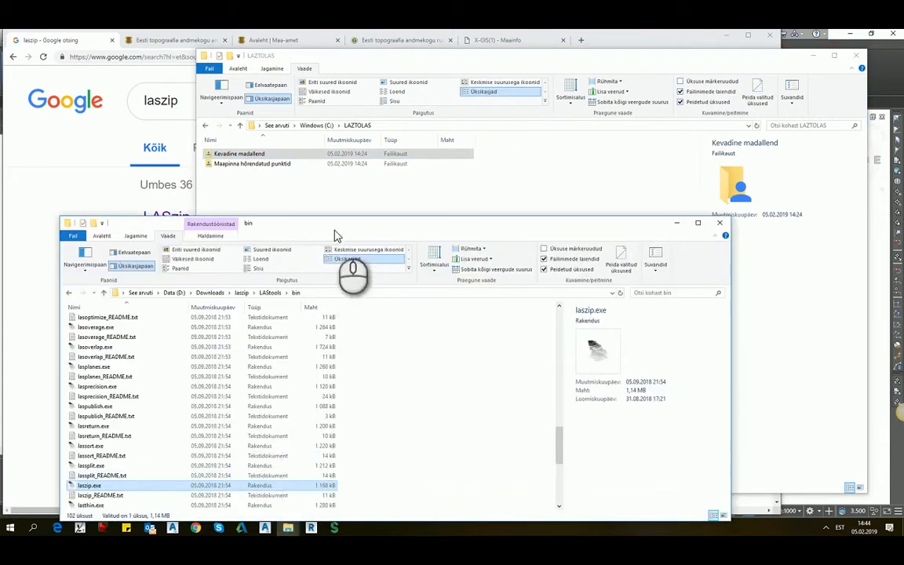
left_click_drag(333, 234, 432, 117)
left_click(216, 369)
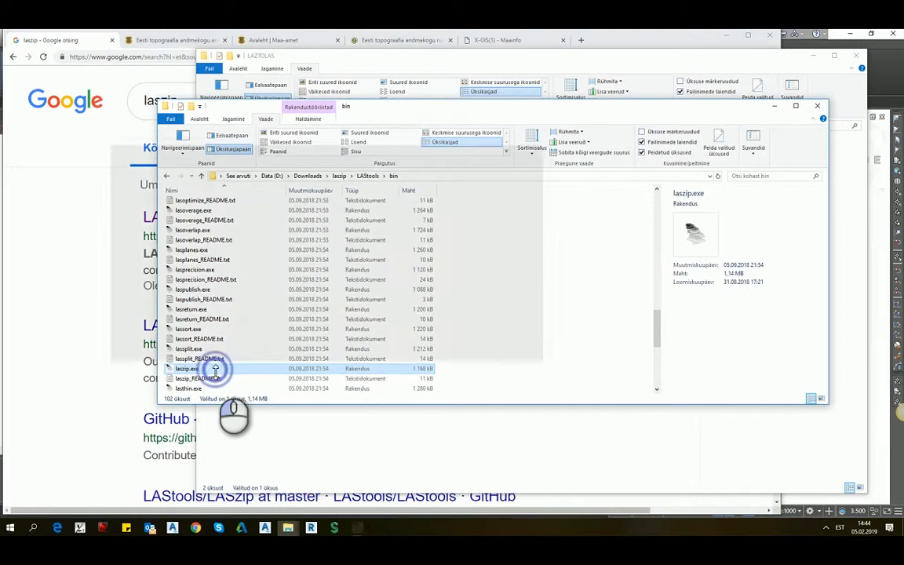
double_click(216, 369)
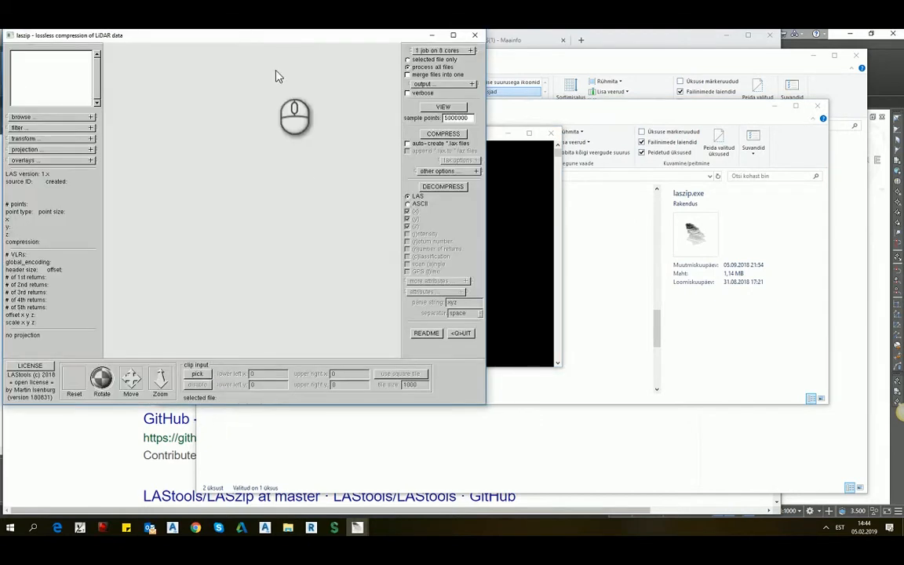
- Move the laszip window into view and point its file browser at drive C:\
left_click(264, 38)
left_click_drag(264, 37, 389, 80)
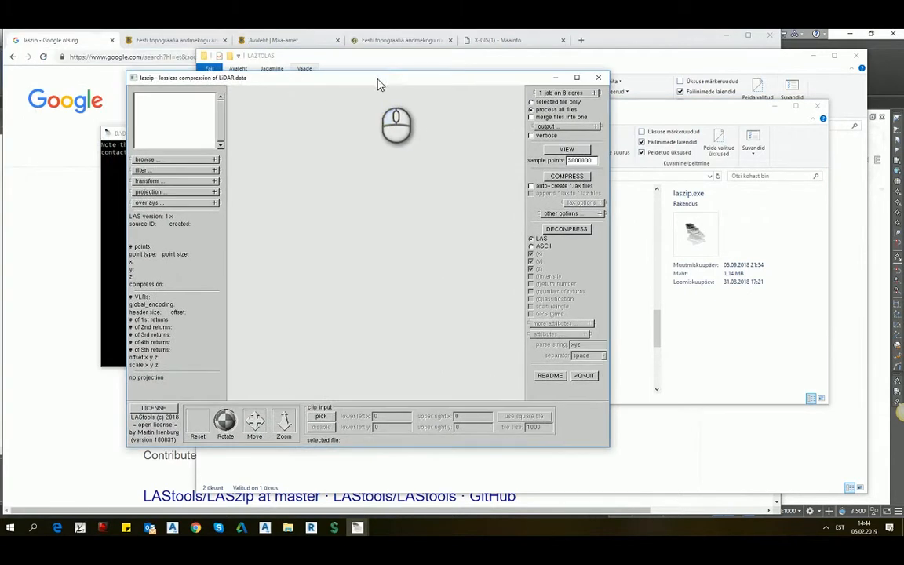
left_click(195, 159)
left_click(187, 175)
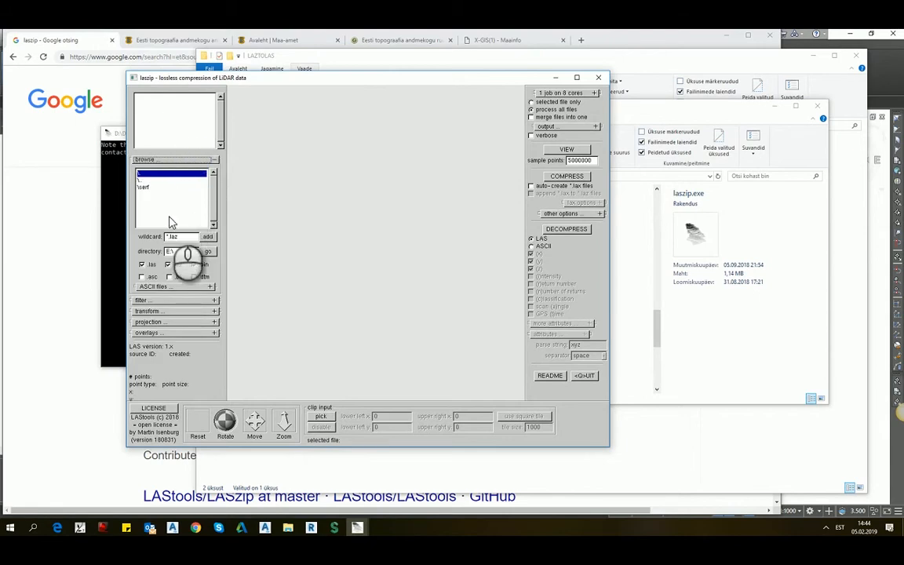
left_click(174, 252)
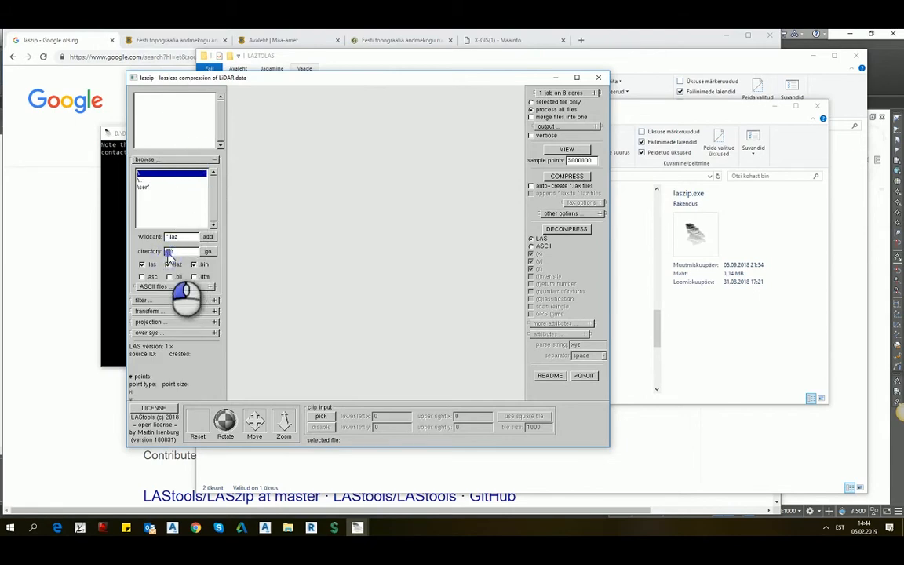
left_click_drag(168, 253, 160, 252)
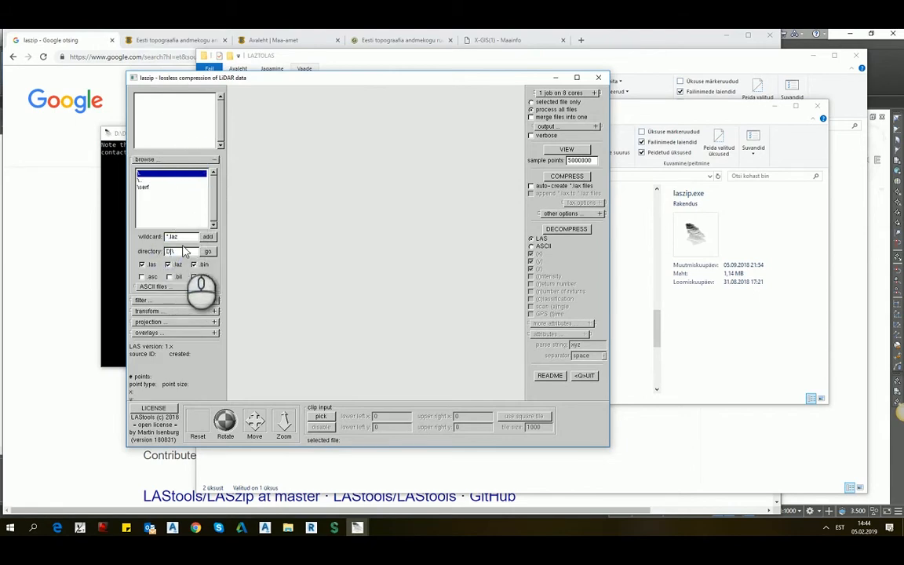
left_click(208, 252)
left_click(208, 252)
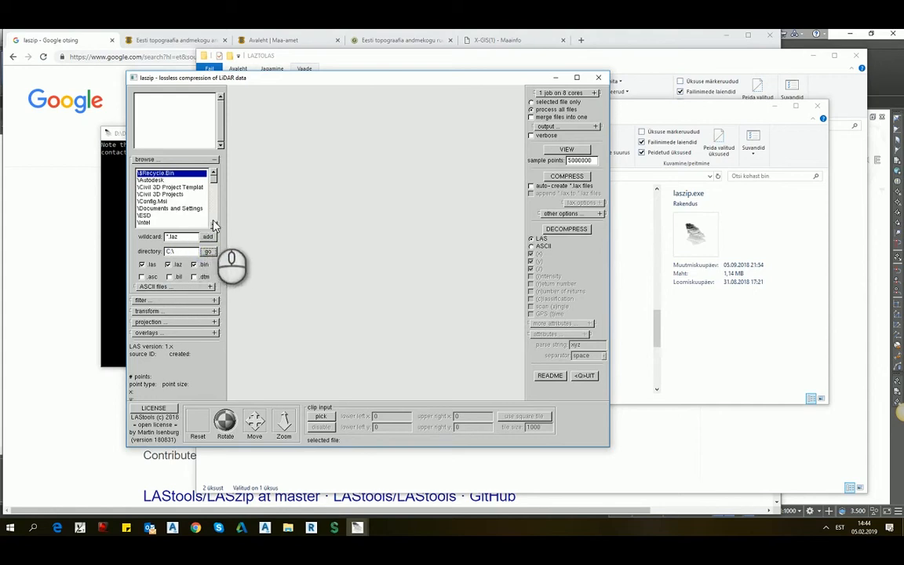
left_click(213, 226)
- Add 588544_2018_madal.laz and 588544.laz from the LAZTOLAS subfolders and decompress them to LAS
double_click(157, 188)
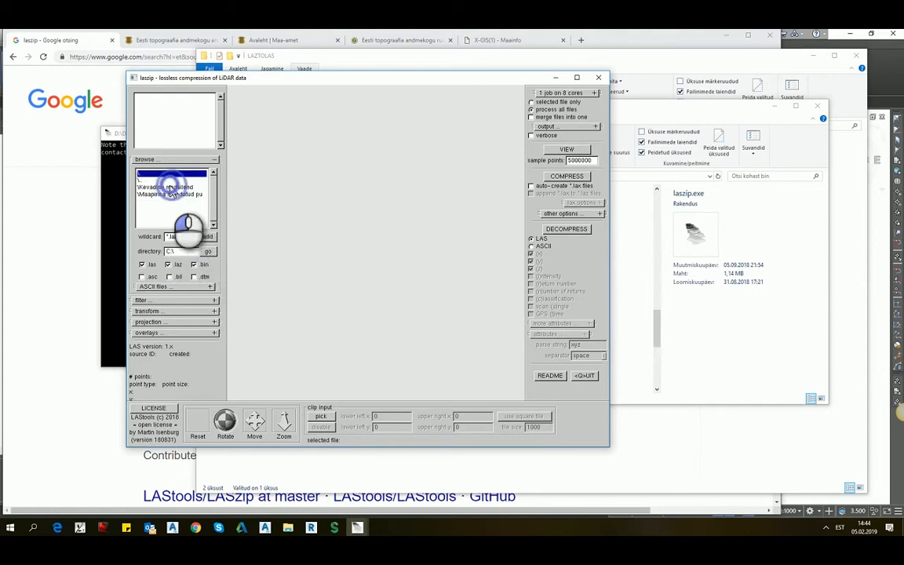
left_click(170, 188)
double_click(171, 189)
double_click(171, 187)
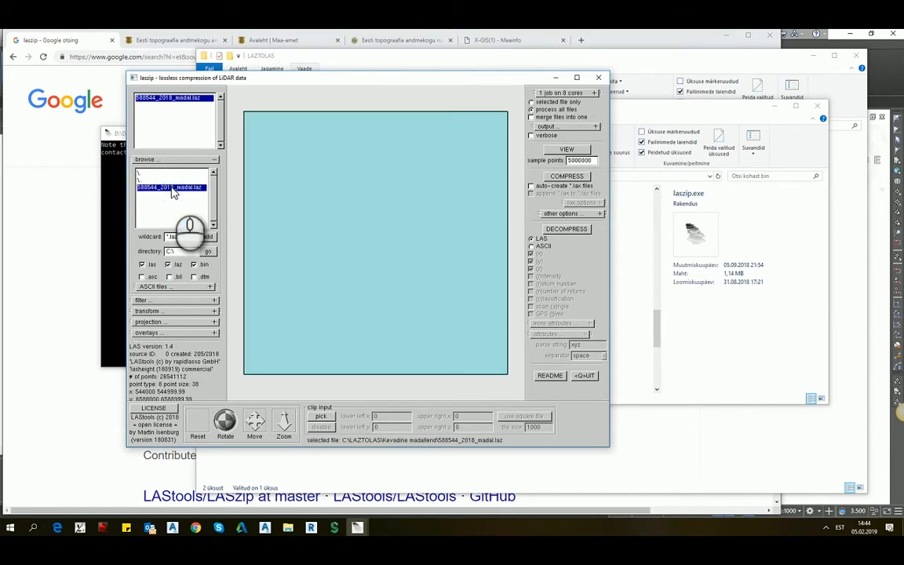
double_click(157, 179)
double_click(160, 195)
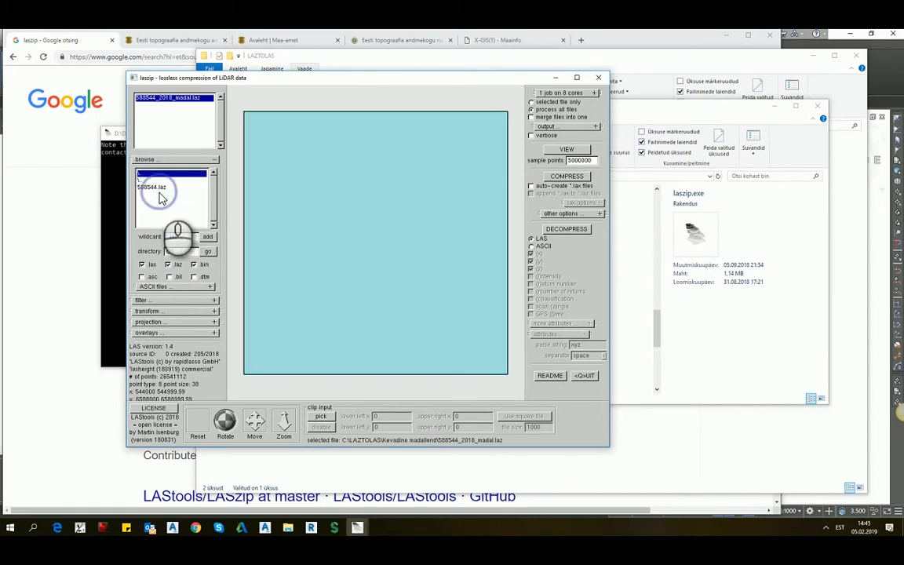
double_click(160, 189)
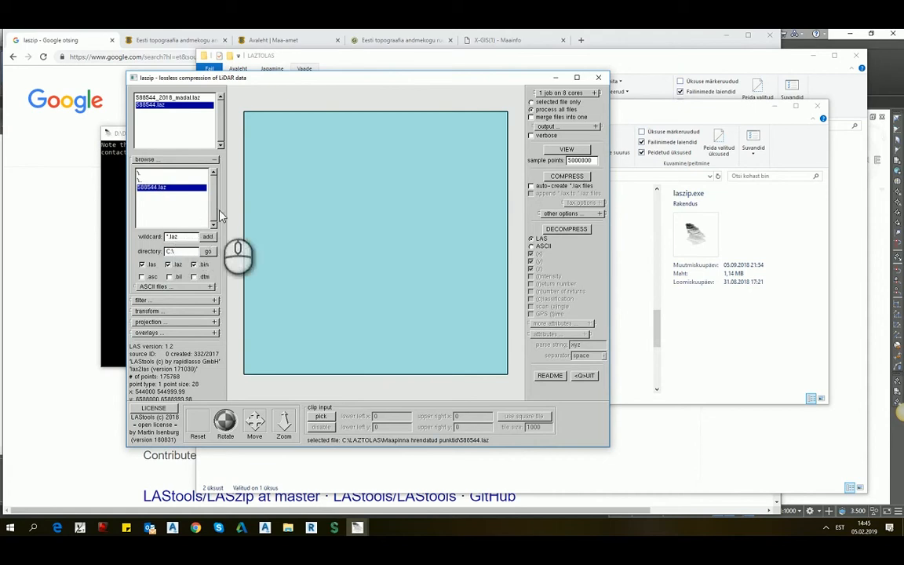
left_click(566, 229)
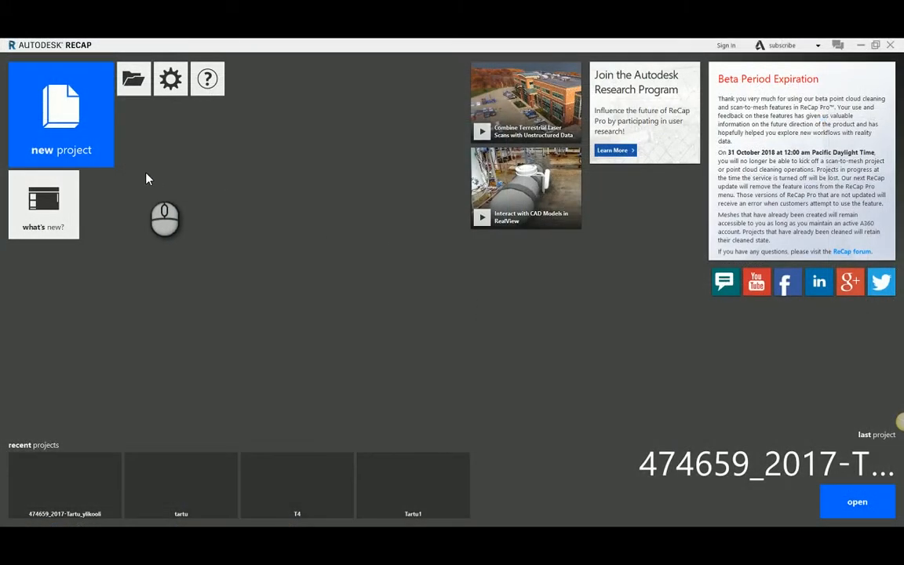
- Create a new ReCap point-cloud import project saved in C:\LAZTOLAS
left_click(82, 132)
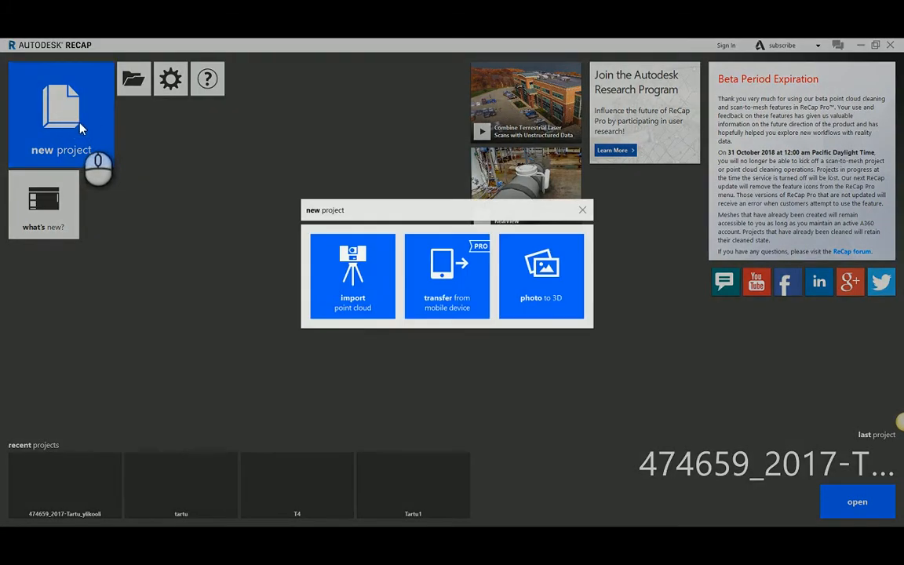
left_click(345, 267)
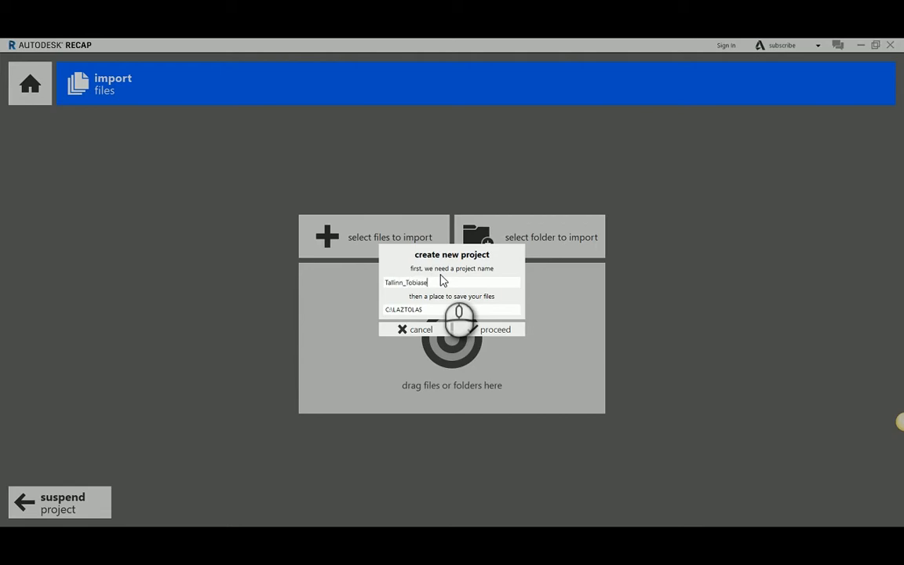
left_click(488, 331)
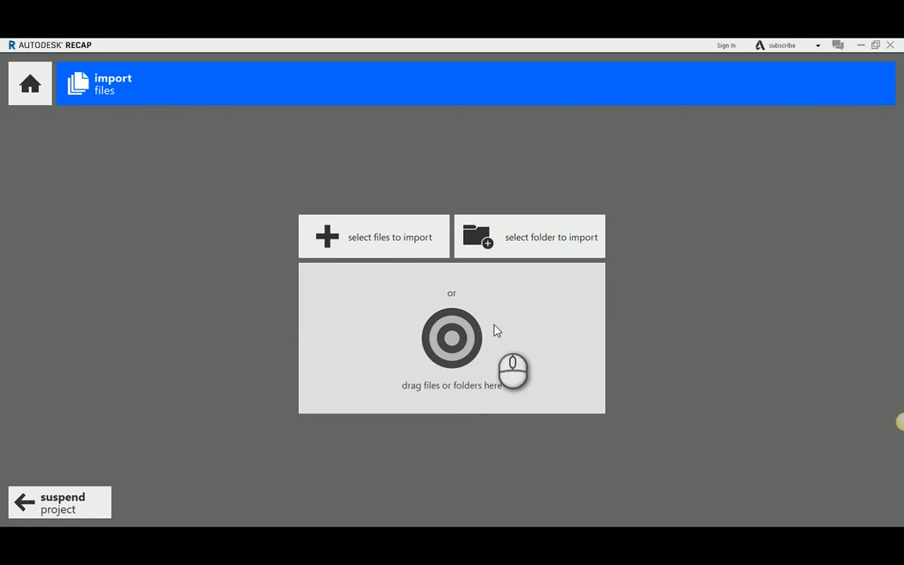
- Import 588544_2018_madal.las from Kevadine madallend and submit the project for indexing
left_click(381, 242)
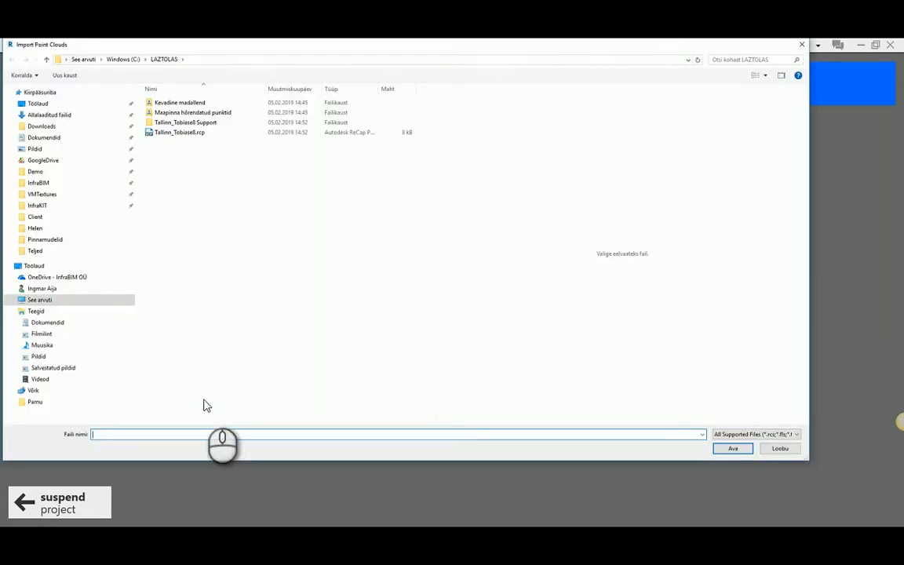
double_click(196, 102)
left_click(188, 103)
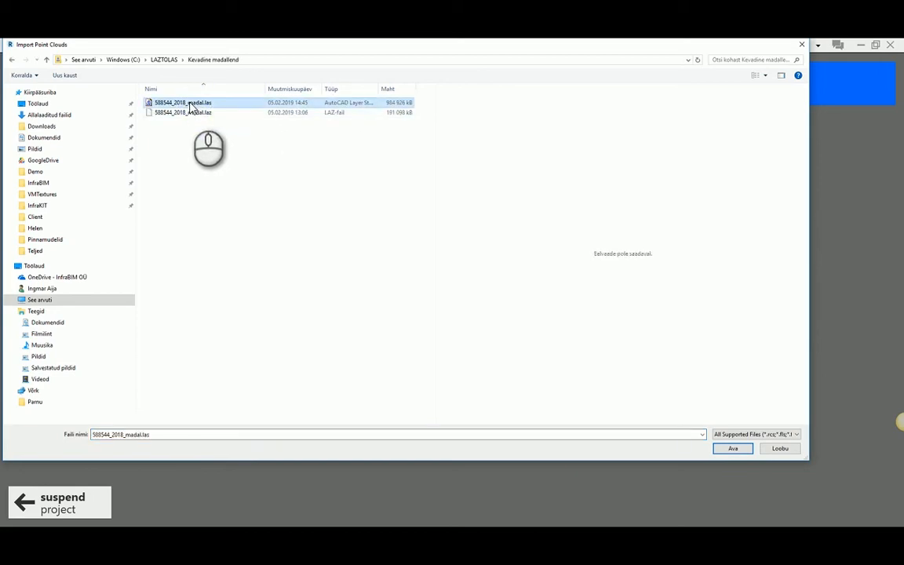
left_click(731, 448)
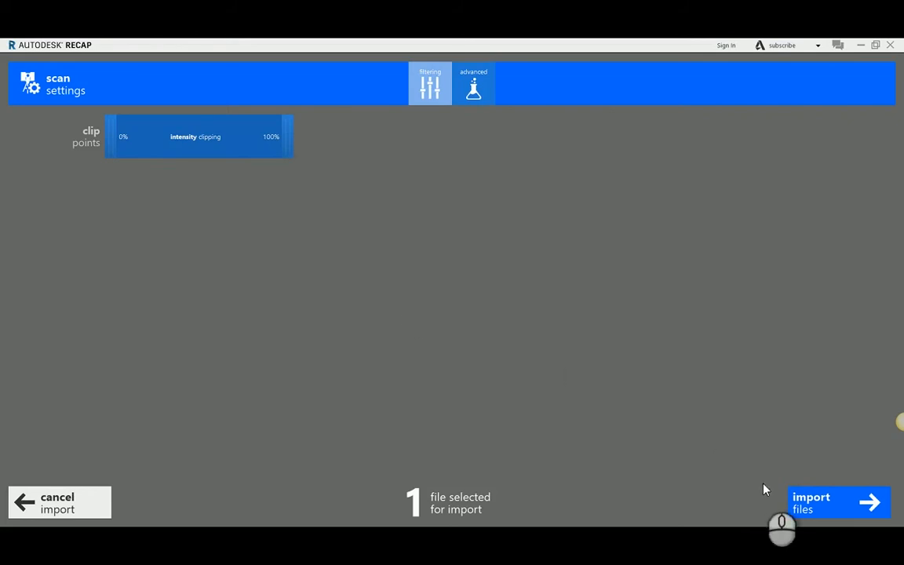
left_click(812, 501)
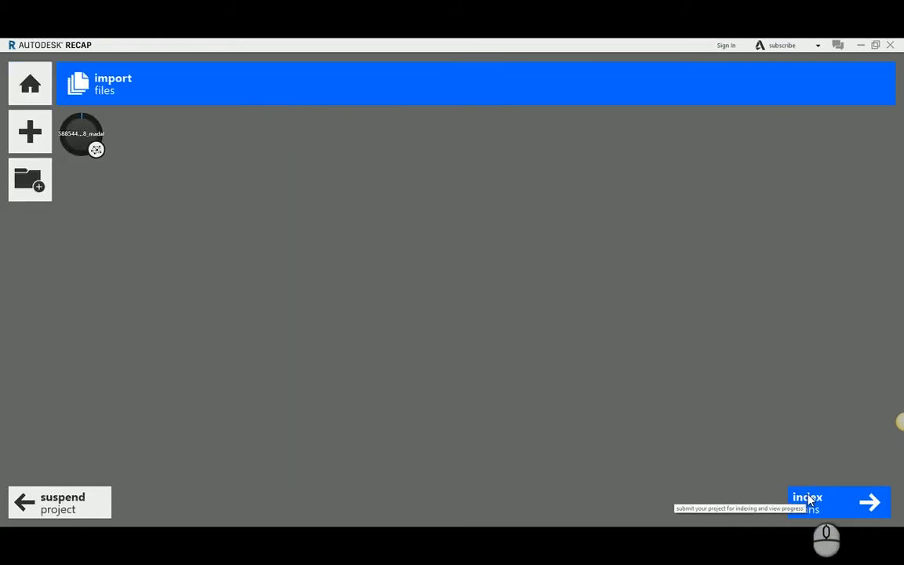
left_click(809, 499)
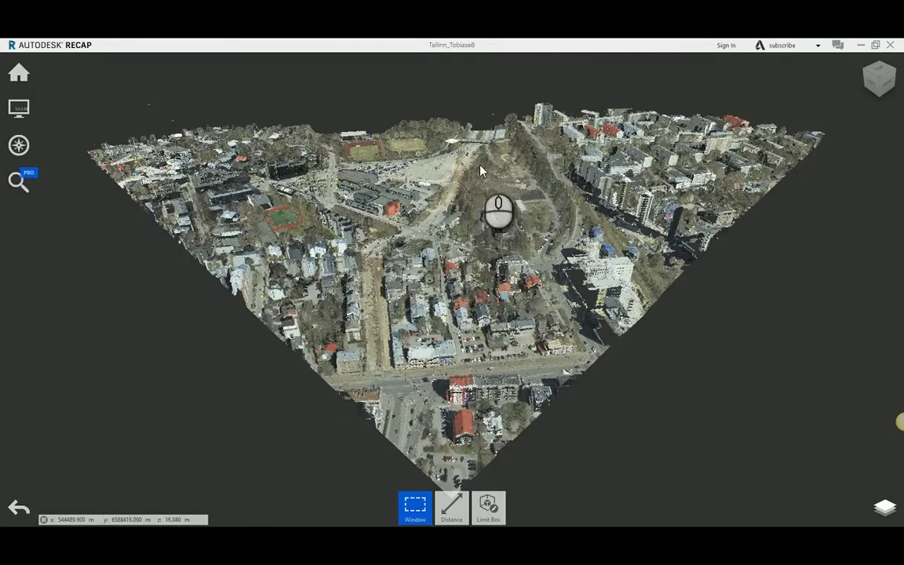
scroll(455, 203, "up", 3)
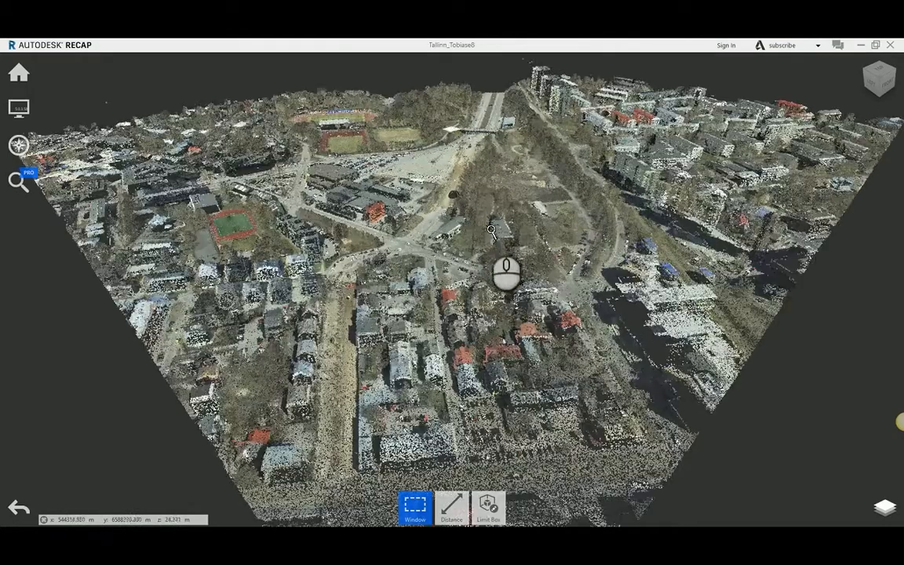
left_click_drag(530, 254, 238, 271)
scroll(527, 286, "up", 5)
scroll(424, 259, "down", 5)
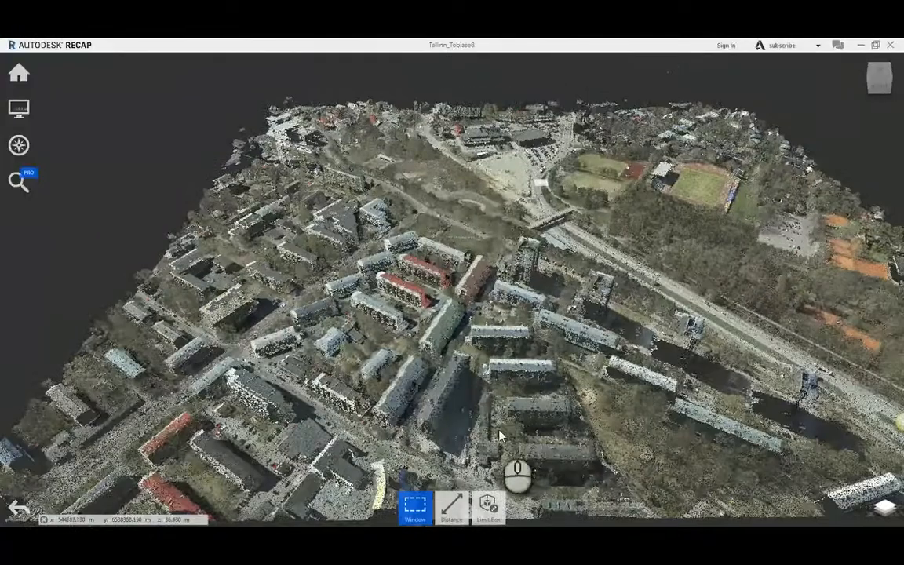
mouse_move(420, 509)
mouse_move(454, 510)
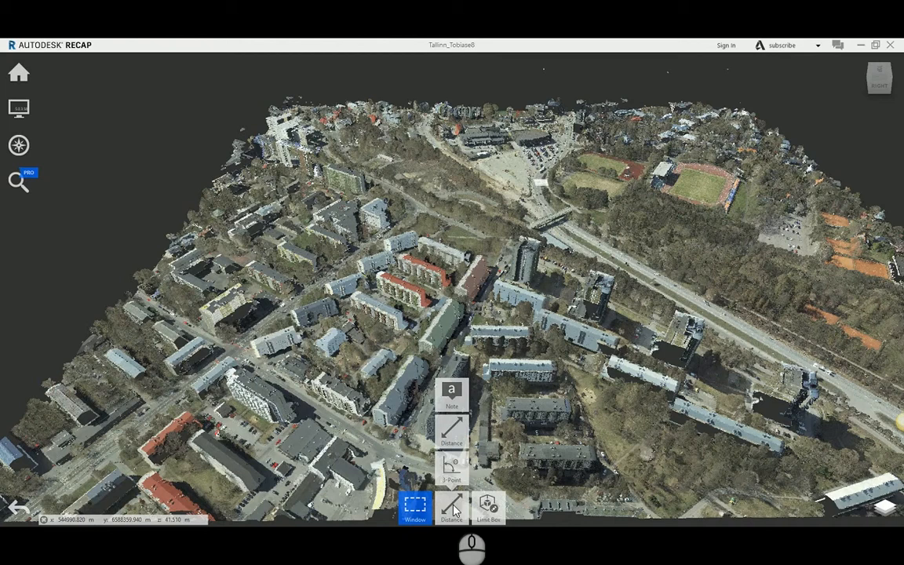
mouse_move(483, 512)
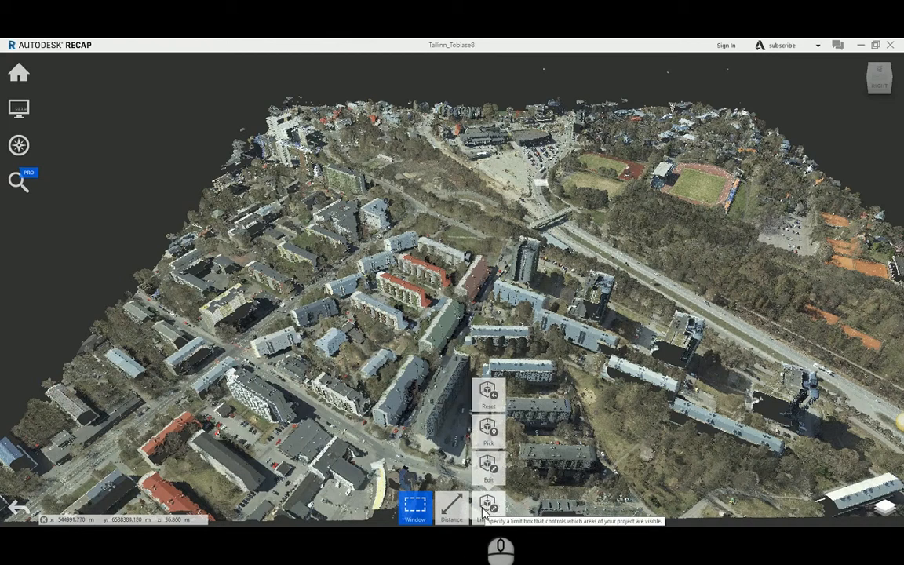
left_click_drag(609, 299, 570, 299)
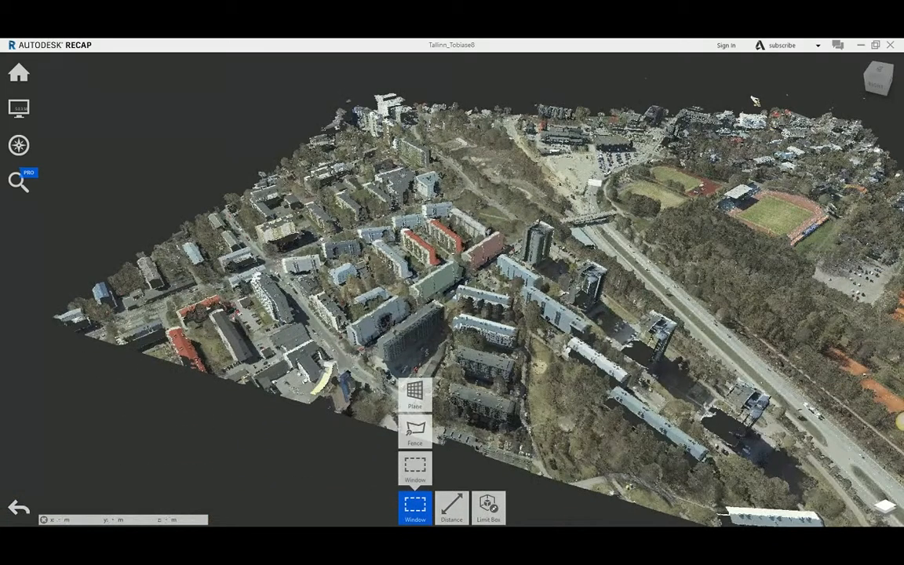
middle_click_drag(726, 180, 579, 242)
scroll(286, 339, "up", 3)
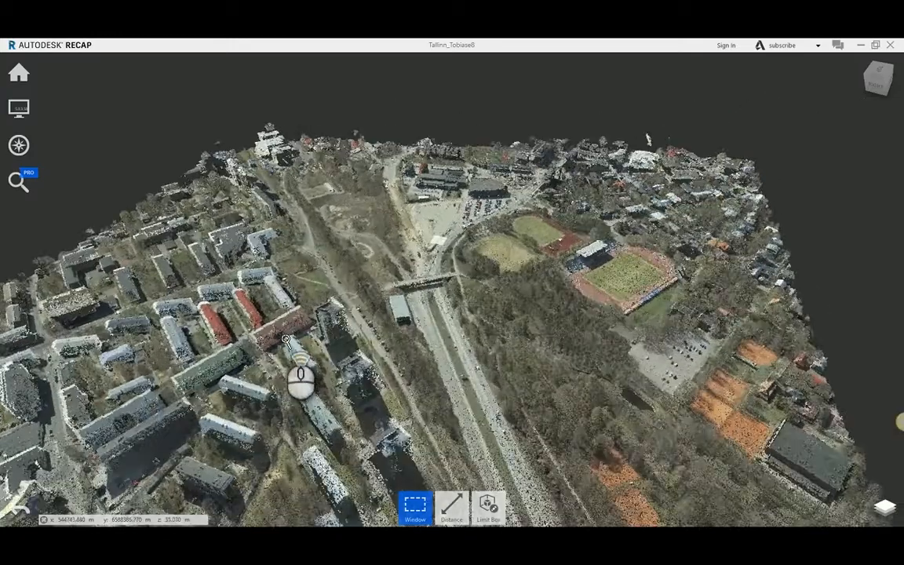
scroll(338, 319, "down", 6)
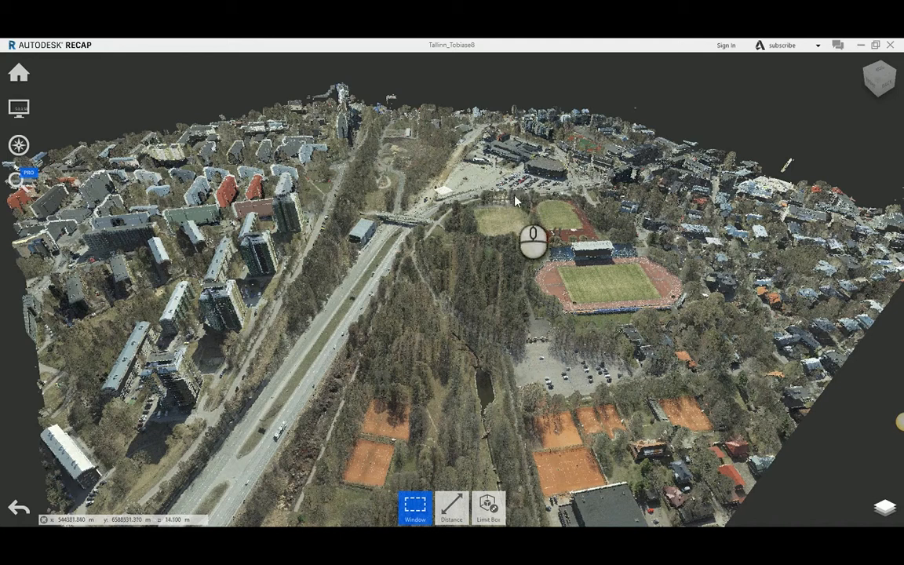
mouse_move(19, 73)
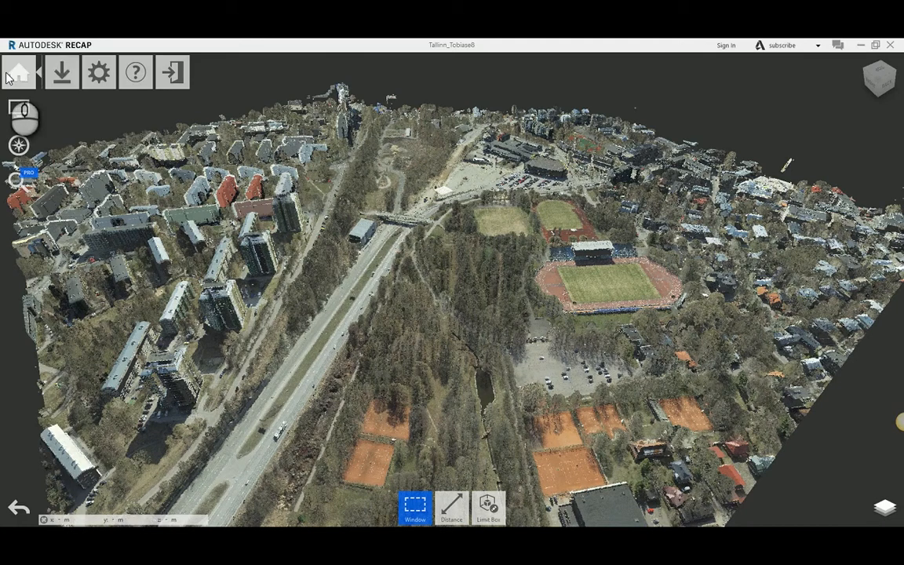
mouse_move(168, 74)
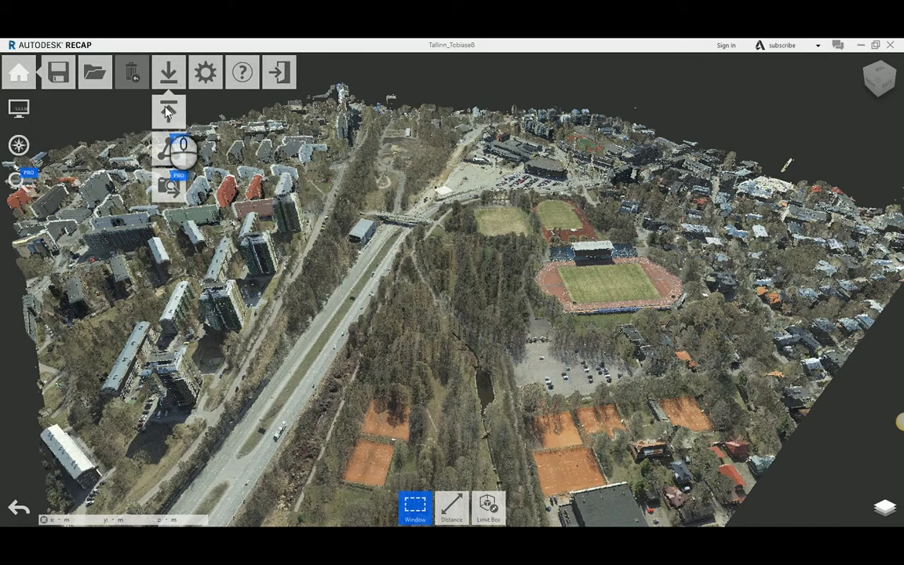
mouse_move(495, 509)
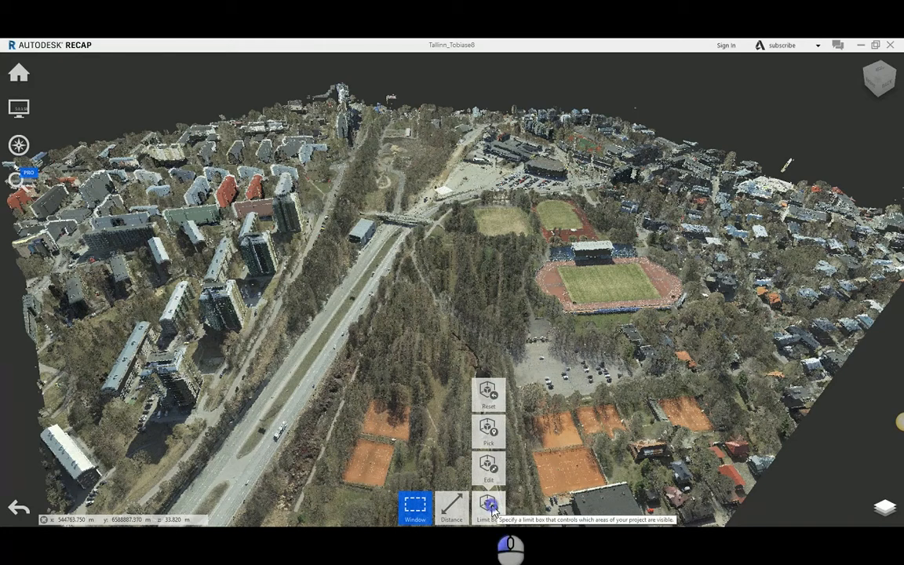
- Pull two limit box sides inward around the stadium, confirm the crop, and view the result
left_click(489, 507)
left_click(478, 323)
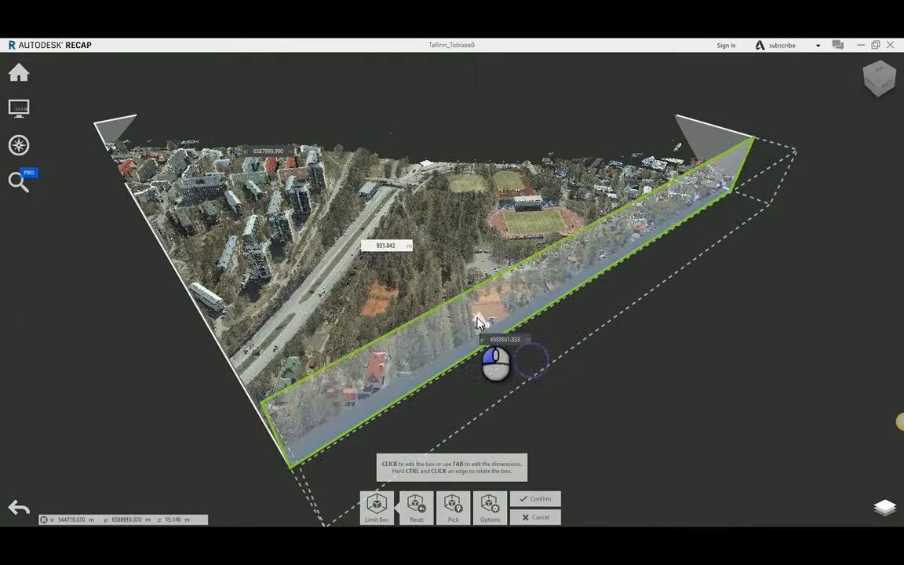
left_click_drag(477, 321, 447, 297)
middle_click_drag(262, 336, 277, 406)
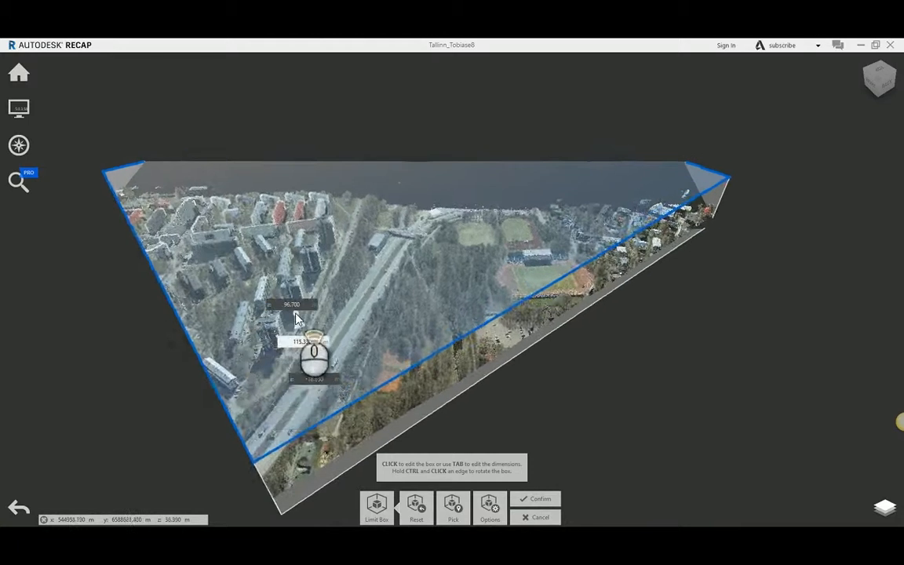
scroll(297, 318, "up", 2)
middle_click_drag(189, 399, 245, 359)
right_click_drag(244, 360, 287, 292)
left_click_drag(247, 348, 479, 296)
middle_click_drag(485, 294, 411, 350)
left_click(544, 498)
middle_click_drag(524, 339, 502, 388)
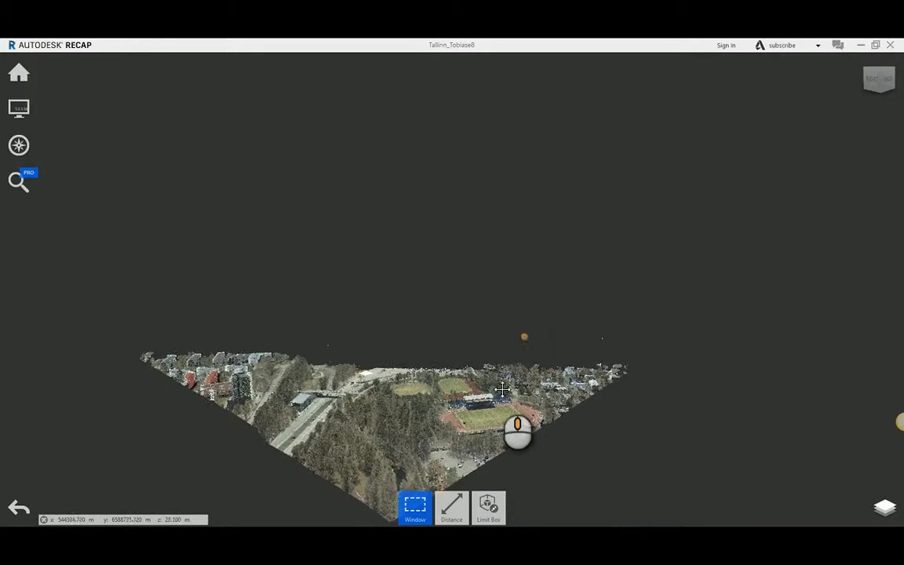
scroll(397, 394, "up", 4)
left_click_drag(417, 348, 423, 387)
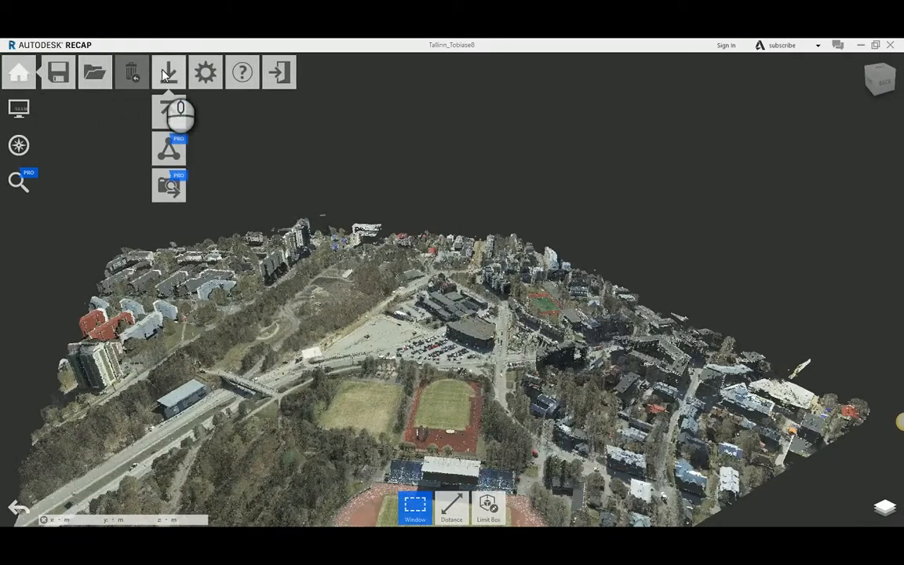
- Export the point cloud as a Unified RCP named Tobiase8.rcp, replacing the proposed name Maapind
left_click(171, 114)
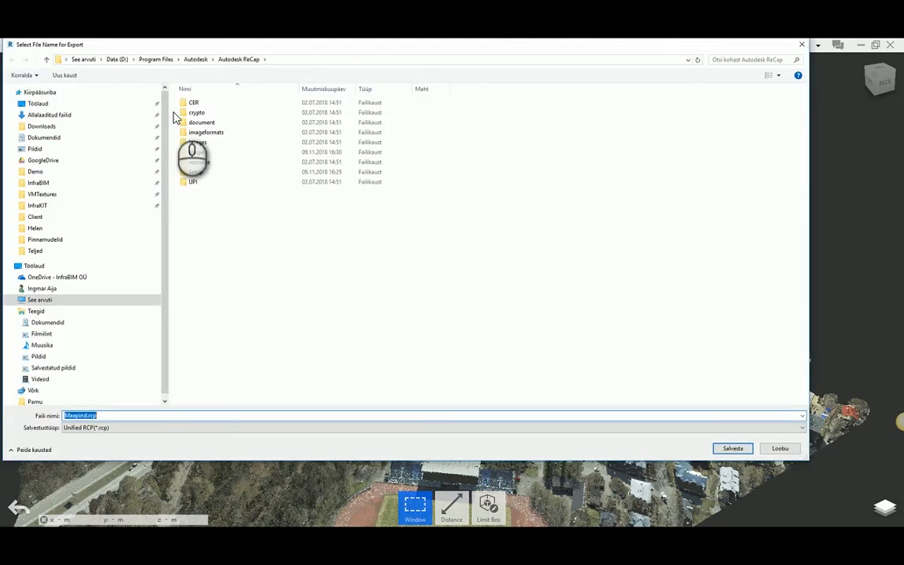
key("BackSpace")
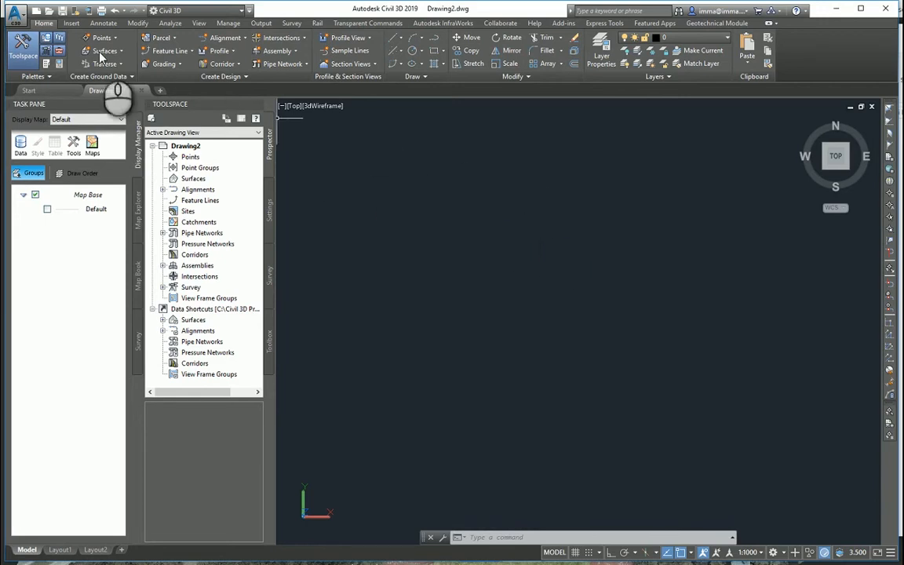
- Attach the Tobiase.rcs scan to Drawing2 with default placement at 0,0,0 and scale 1
left_click(72, 23)
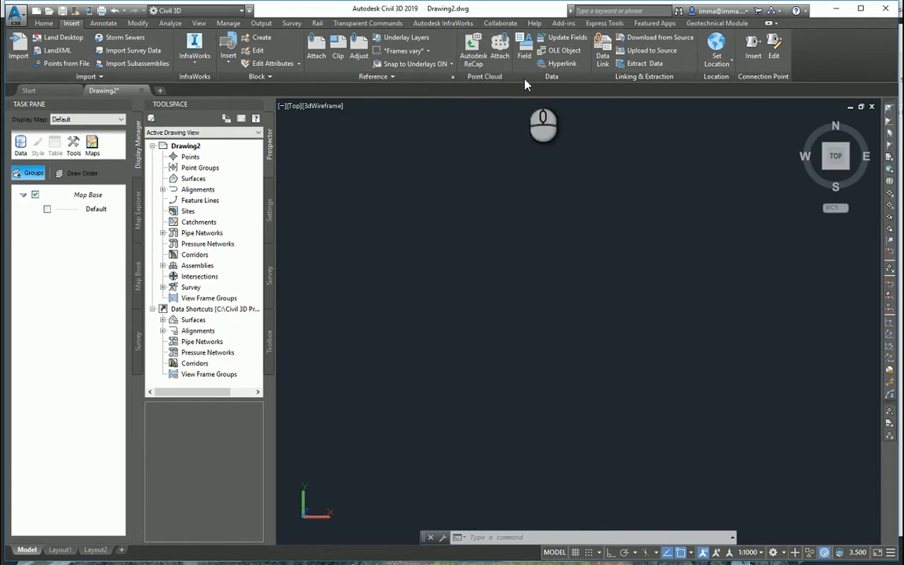
left_click(500, 44)
left_click(451, 198)
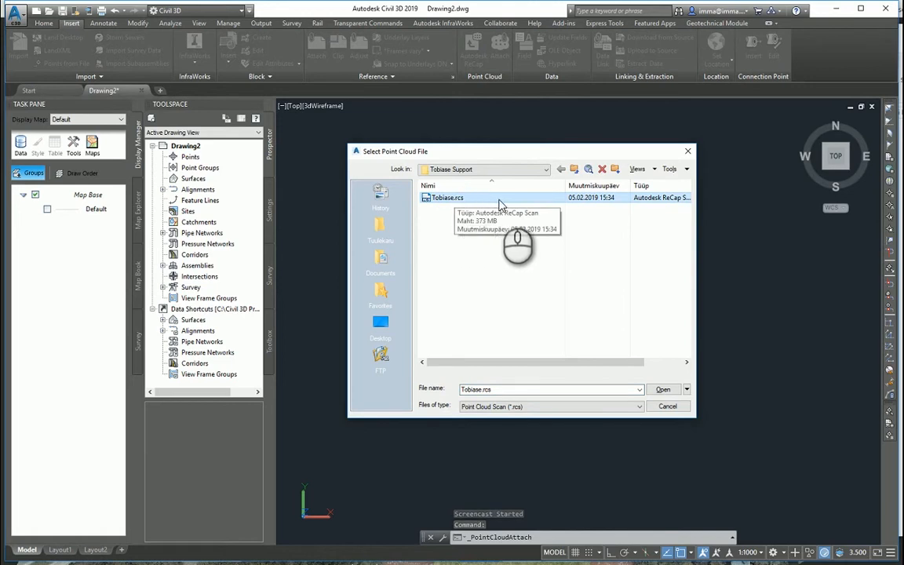
left_click(664, 390)
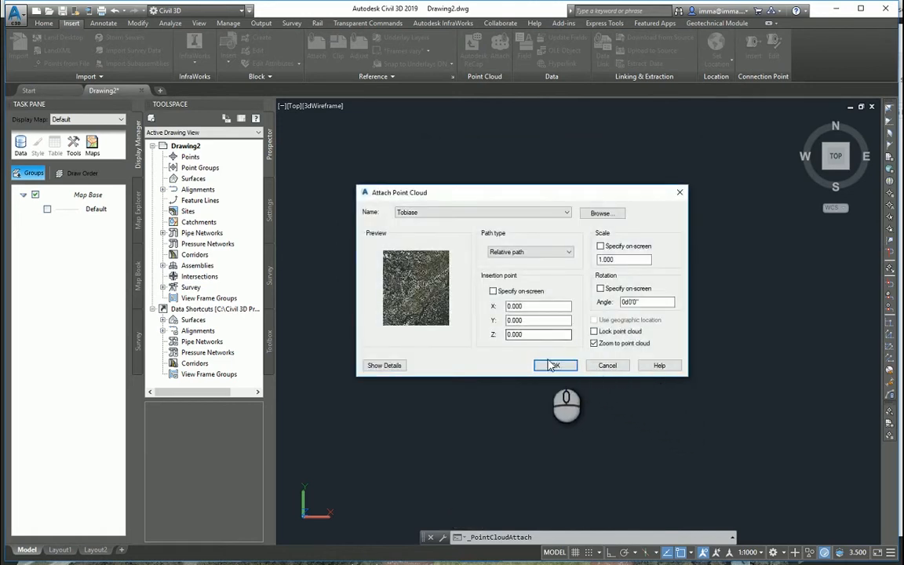
left_click(553, 366)
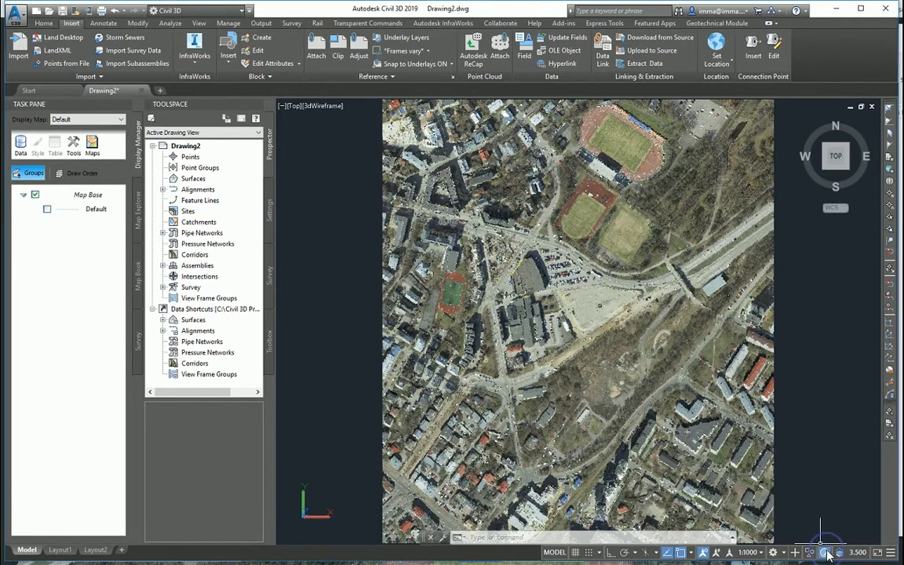
middle_click_drag(615, 392, 584, 288)
middle_click_drag(573, 366, 599, 281)
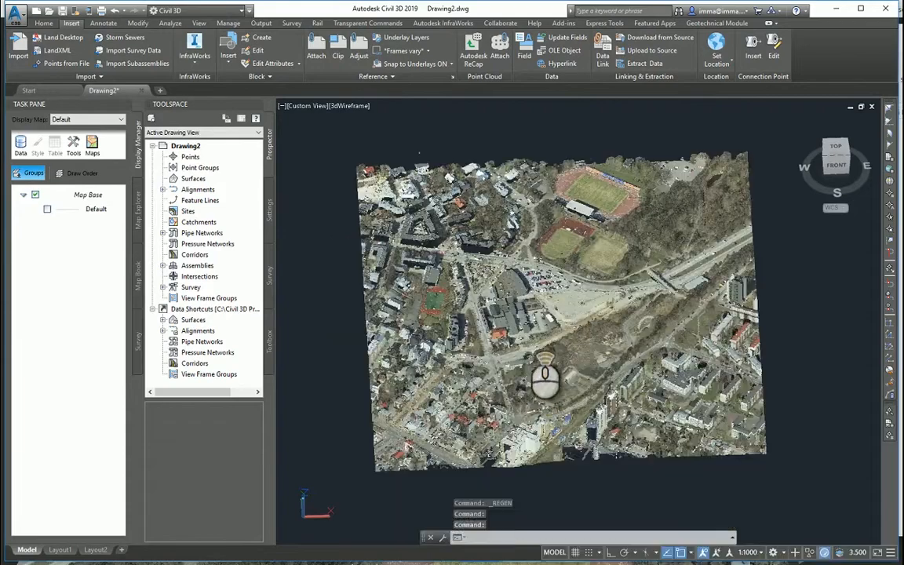
scroll(557, 320, "up", 3)
middle_click_drag(559, 330, 563, 305, "shift")
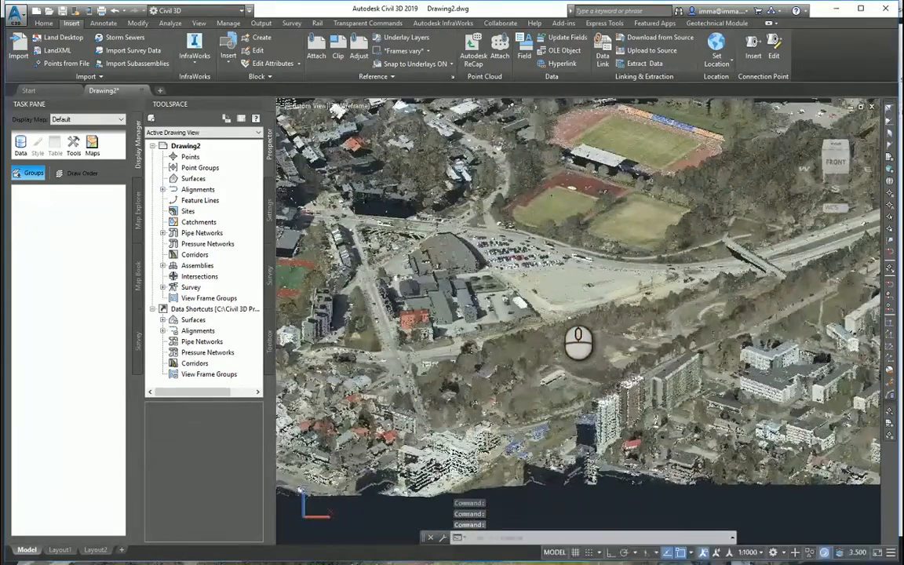
type("an")
key("Return")
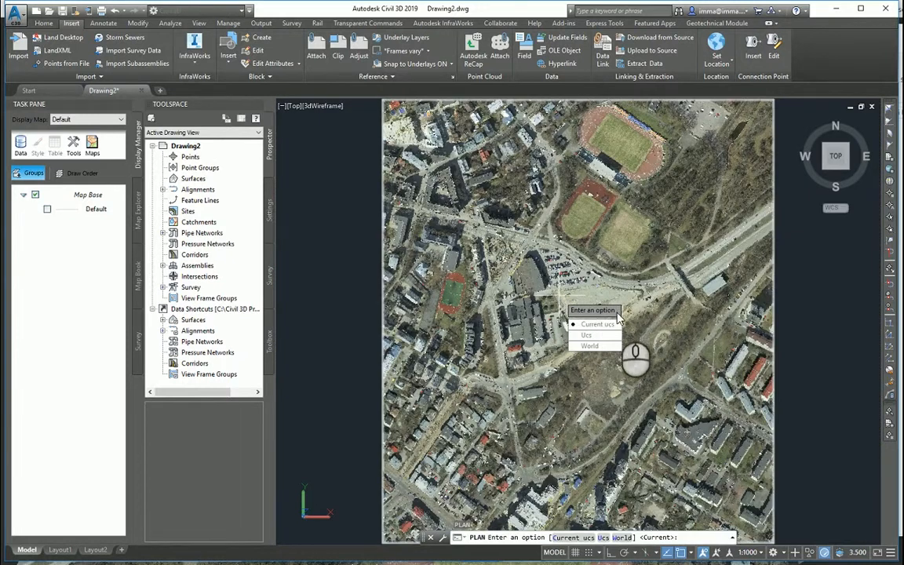
key("Escape")
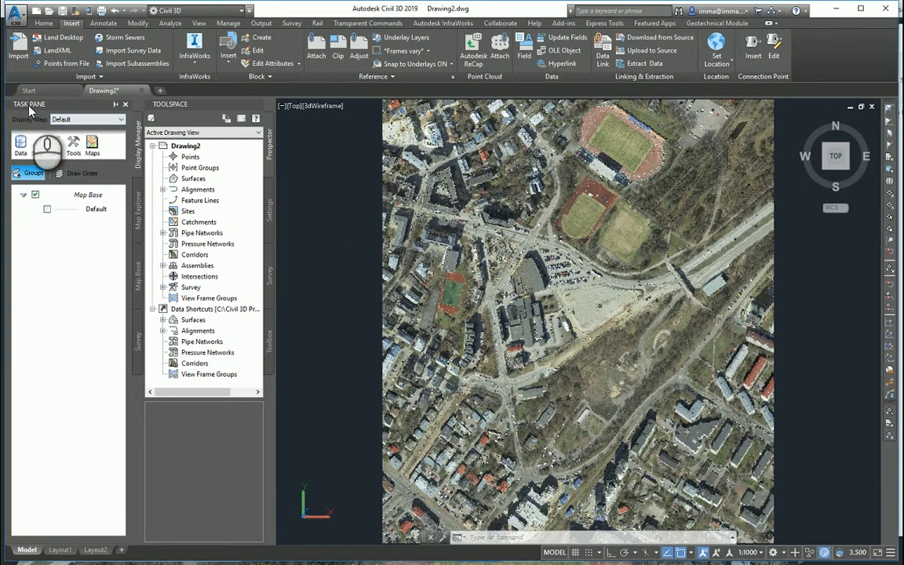
- Reopen the map Task Pane with the MAPWSPACE command
left_click(125, 104)
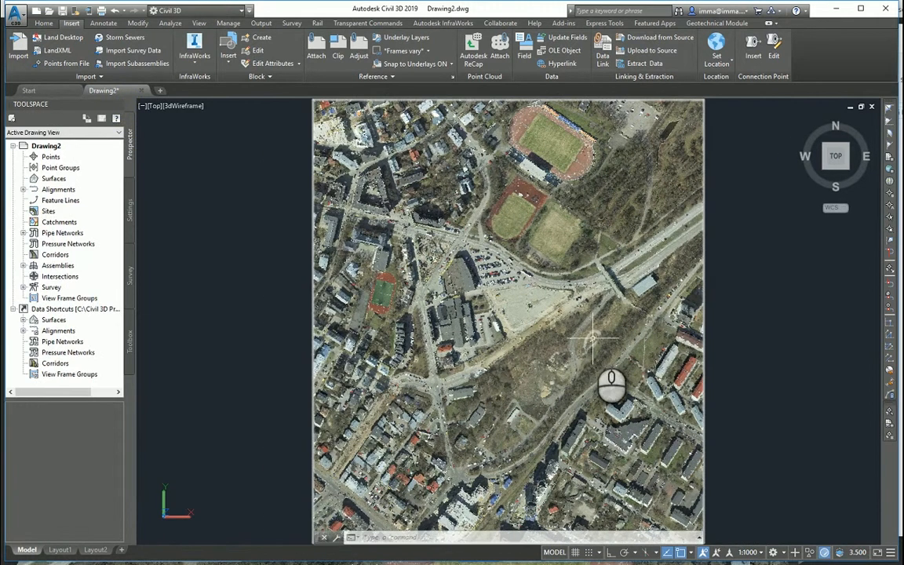
type("mapw")
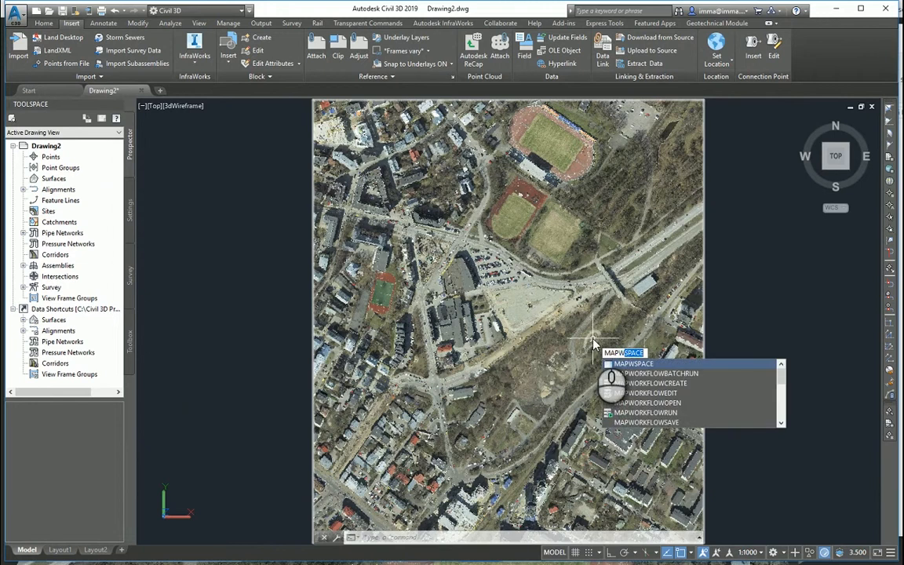
key("Return")
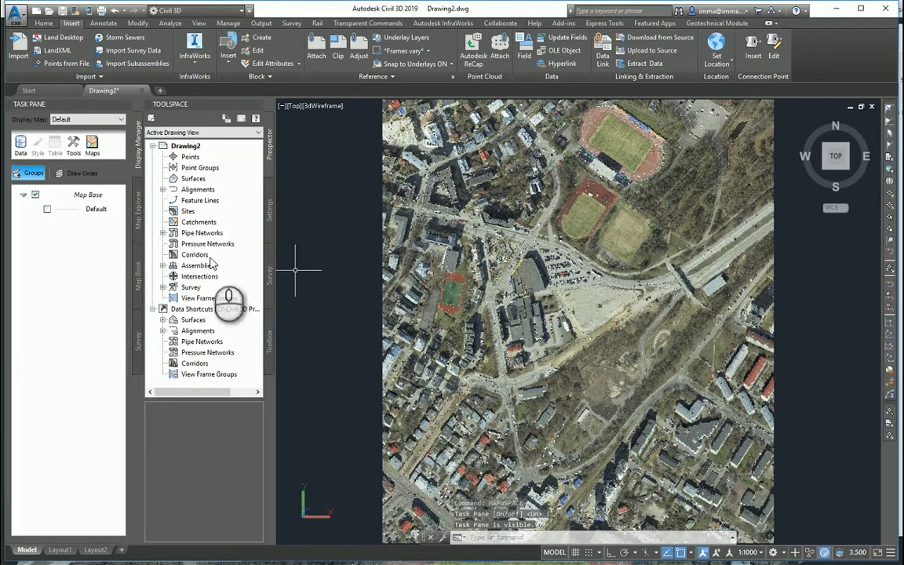
- Add the Tobiase point cloud from a drawing object as a map layer
left_click(20, 144)
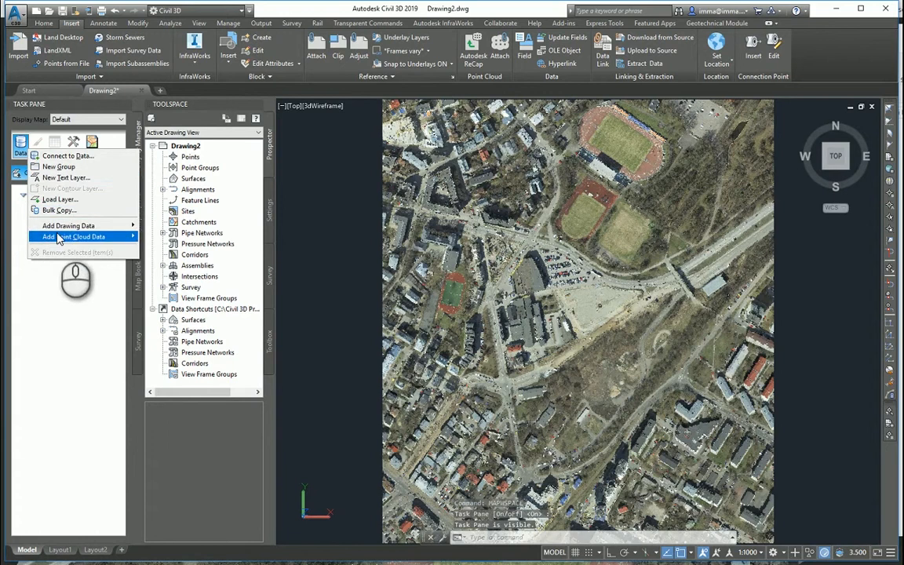
mouse_move(86, 236)
left_click(169, 237)
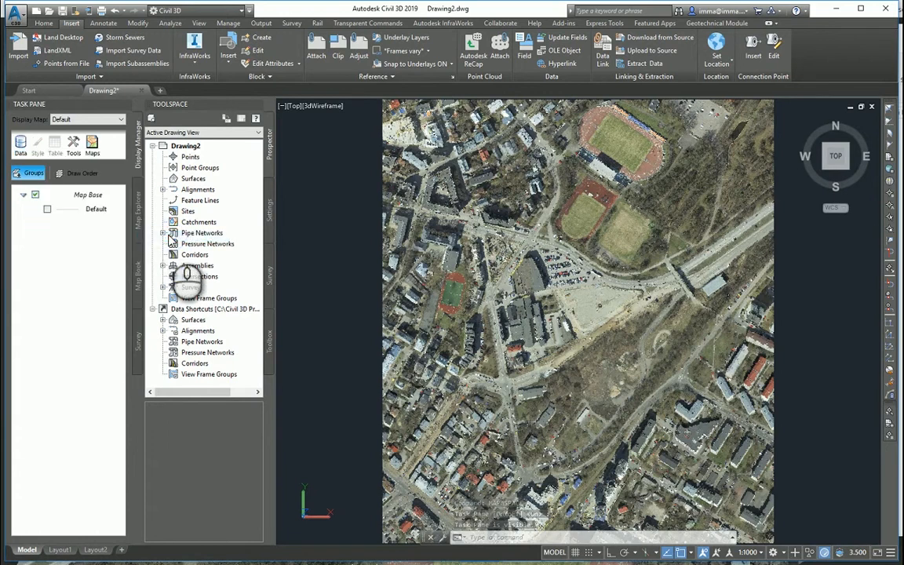
left_click(461, 199)
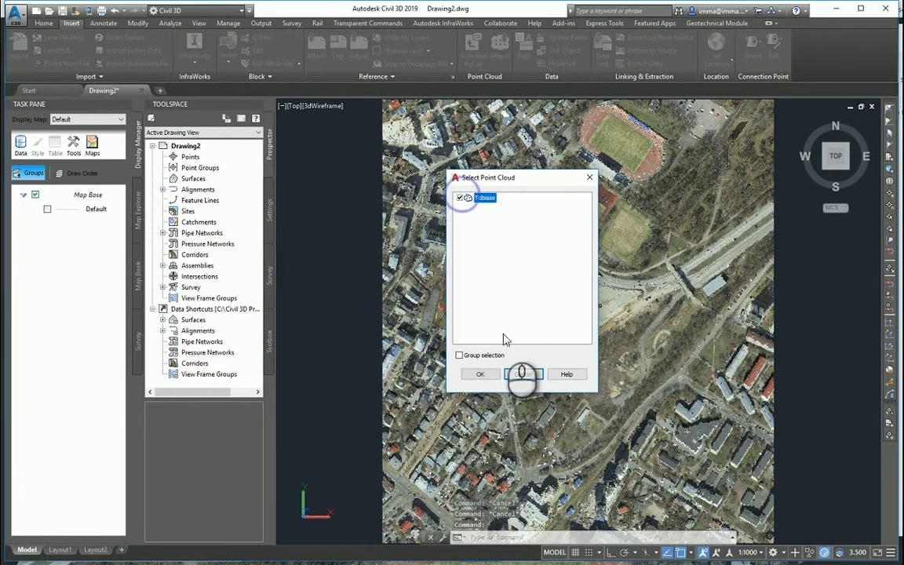
left_click(481, 375)
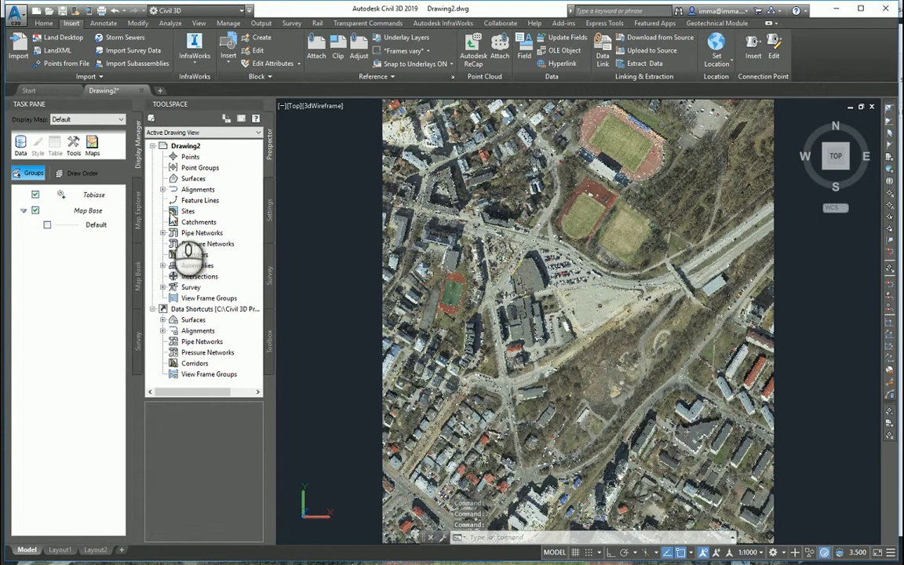
- Filter the Tobiase layer to the 2 Ground and 8 Model keypoints classes
right_click(102, 196)
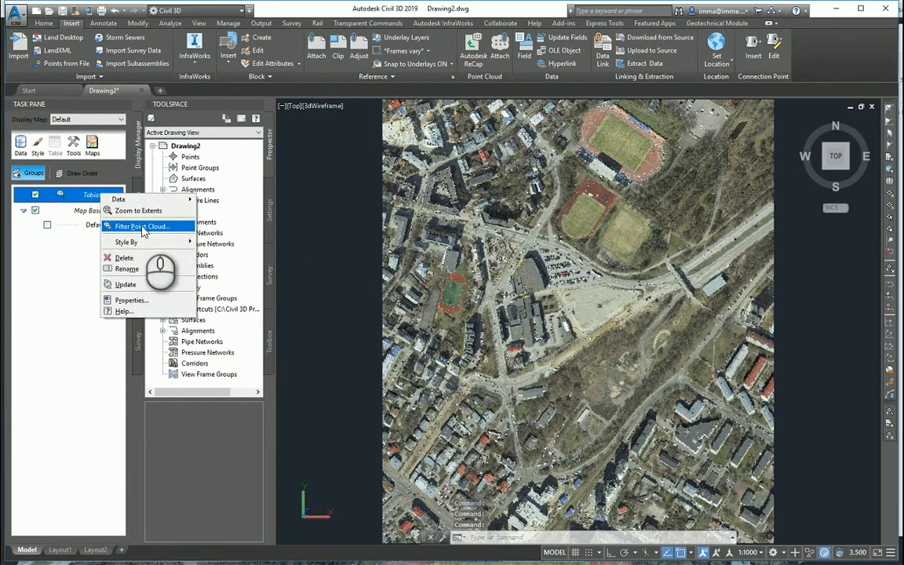
left_click(174, 227)
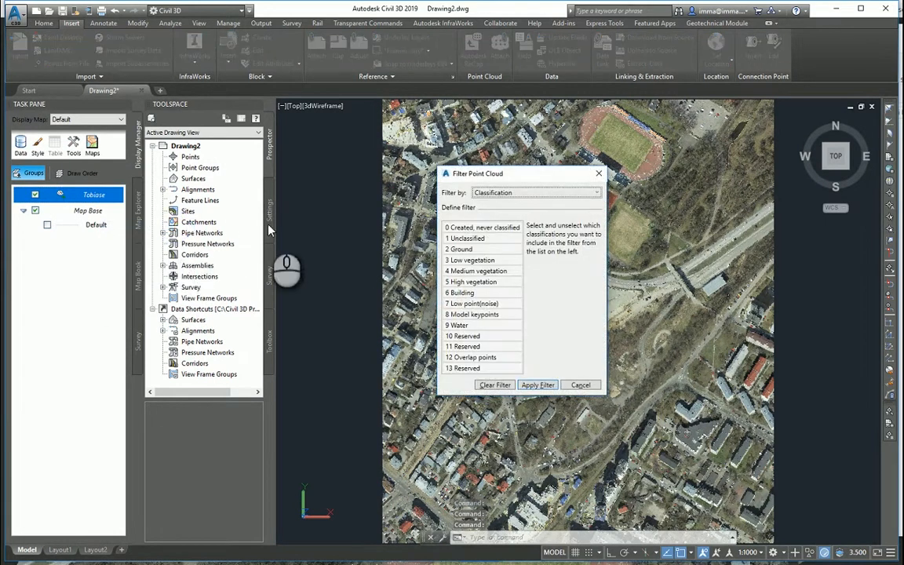
left_click(465, 249)
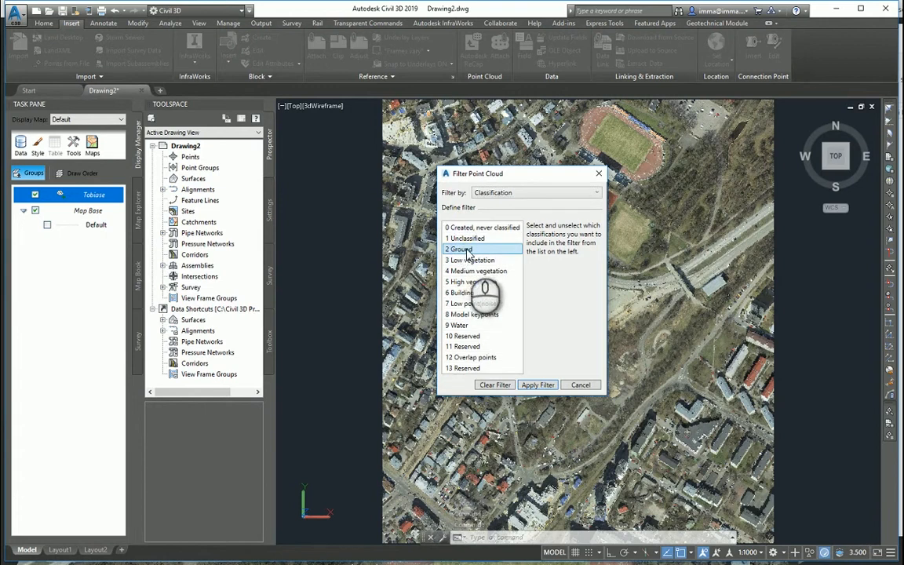
left_click(461, 314)
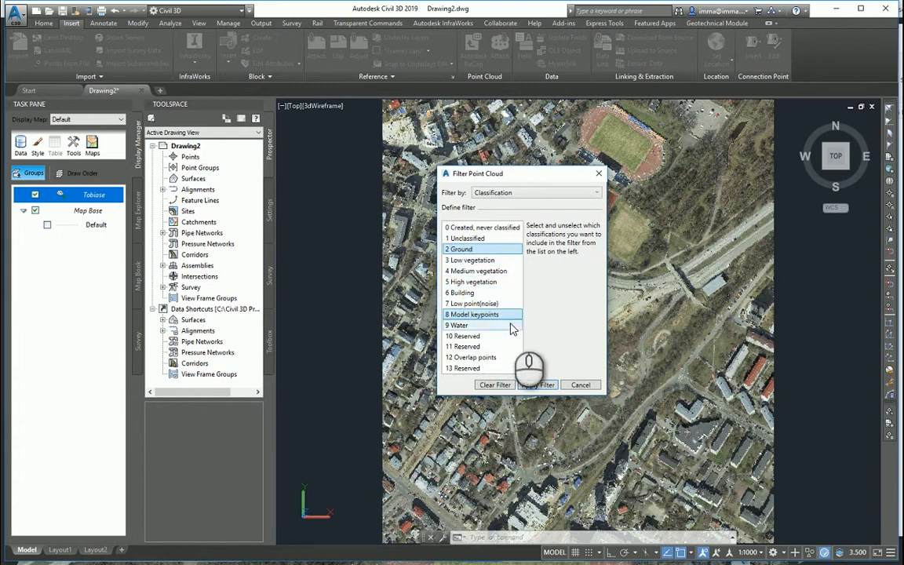
left_click(549, 387)
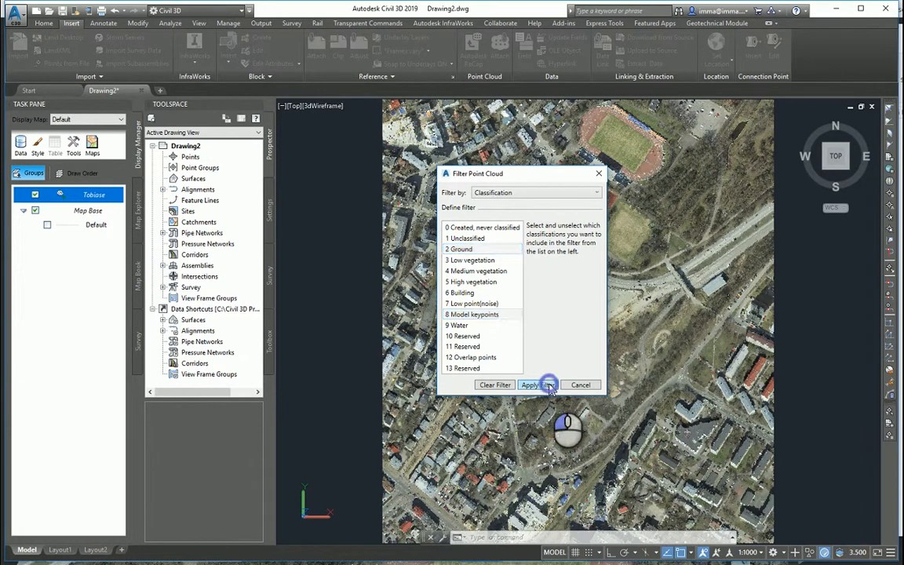
- Orbit the model, return to a top-down PLAN view, and select the point cloud
middle_click_drag(558, 400, 552, 283, "shift")
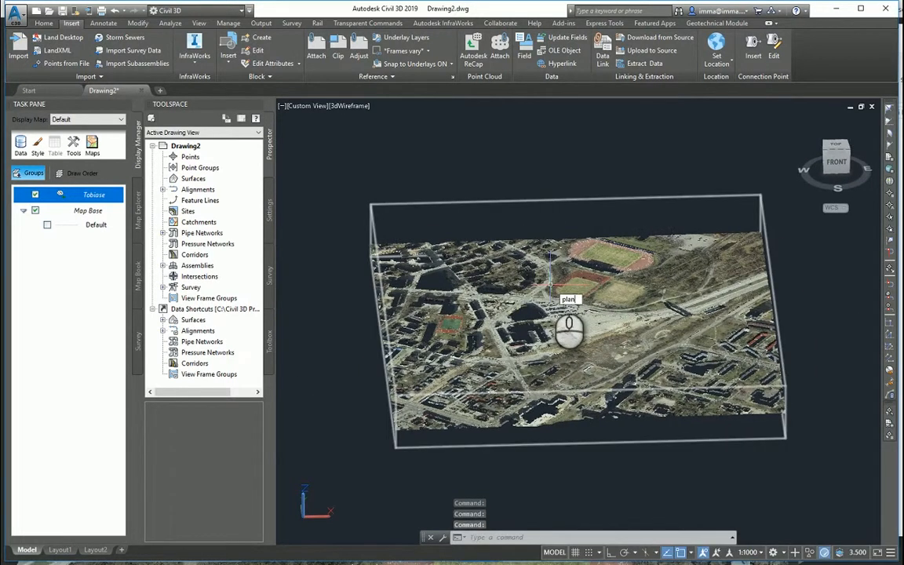
key("Return")
key("Return")
key("Return")
key("Escape")
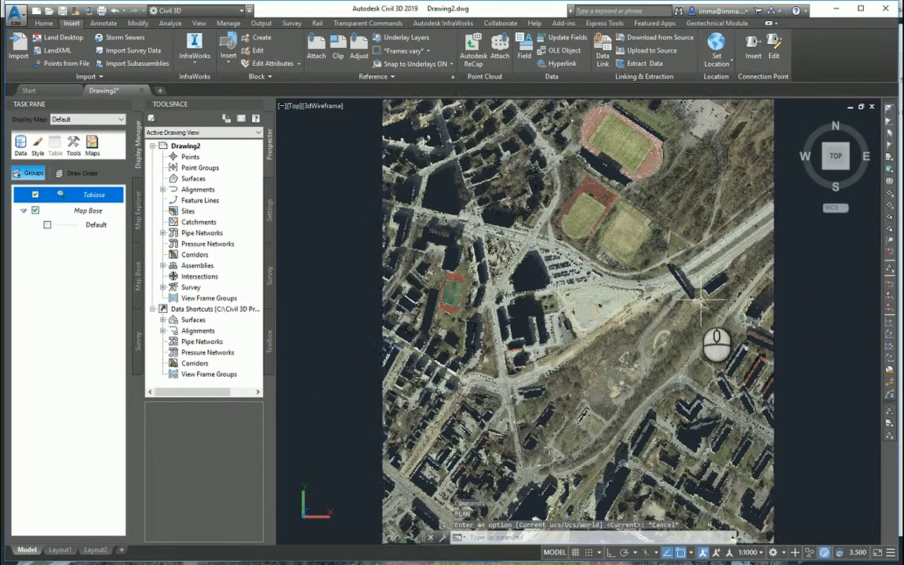
left_click(691, 292)
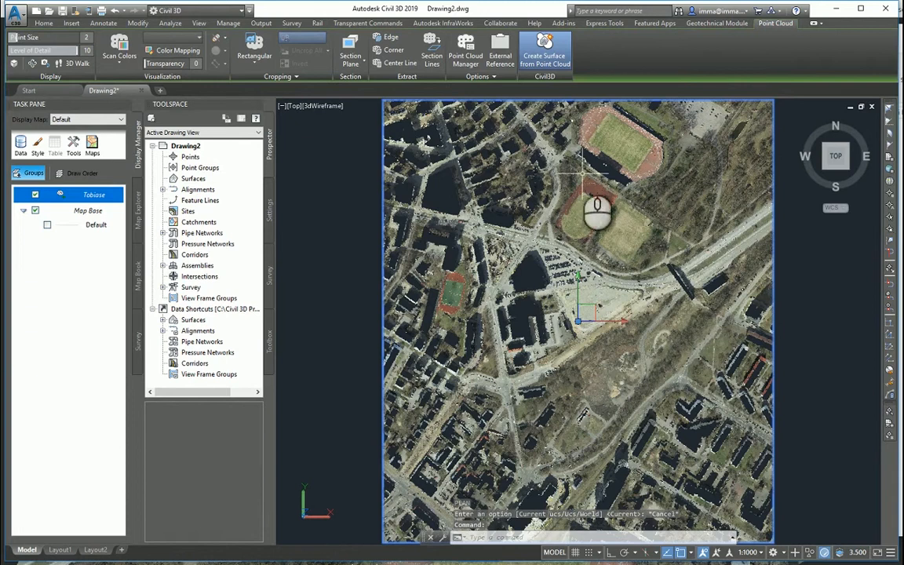
- Begin a TIN surface from the point cloud named Maapind with a contour style
left_click(554, 71)
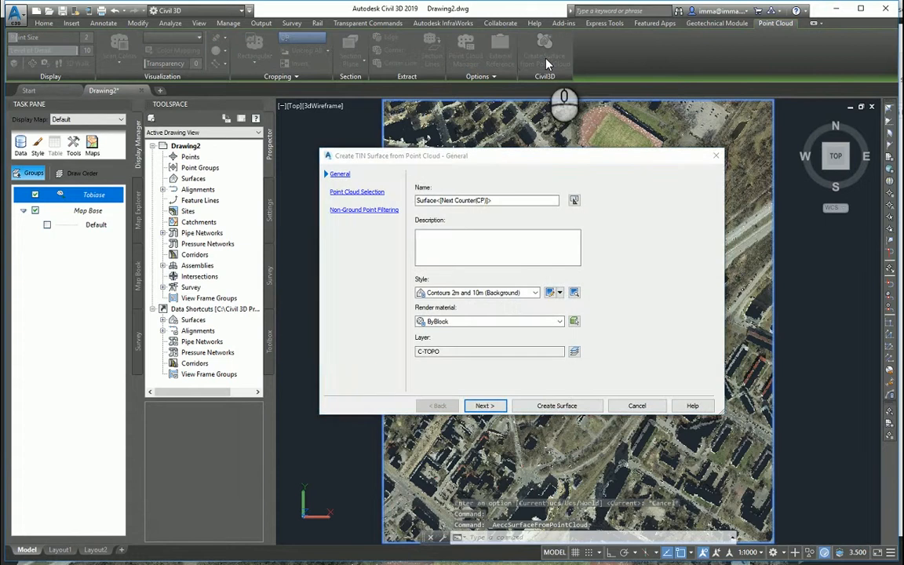
left_click_drag(518, 199, 260, 208)
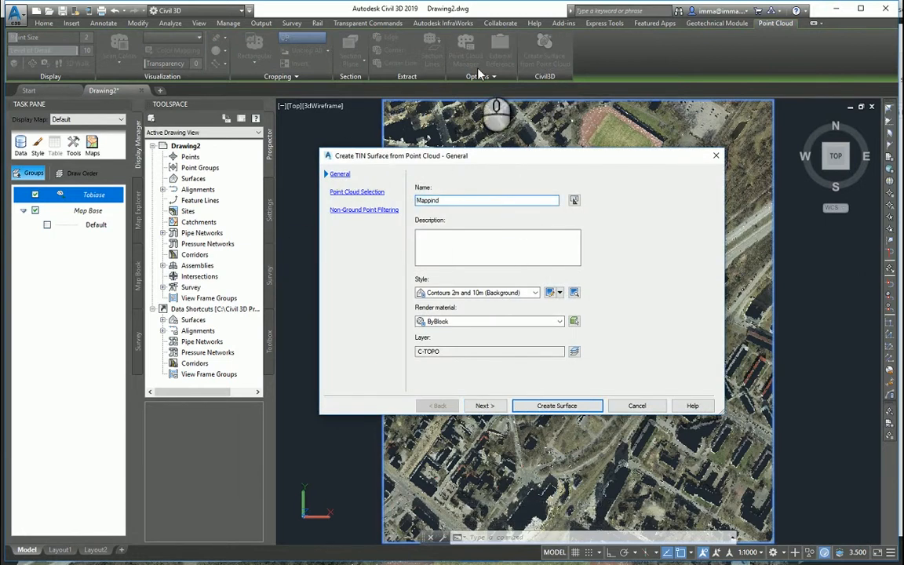
left_click(430, 202)
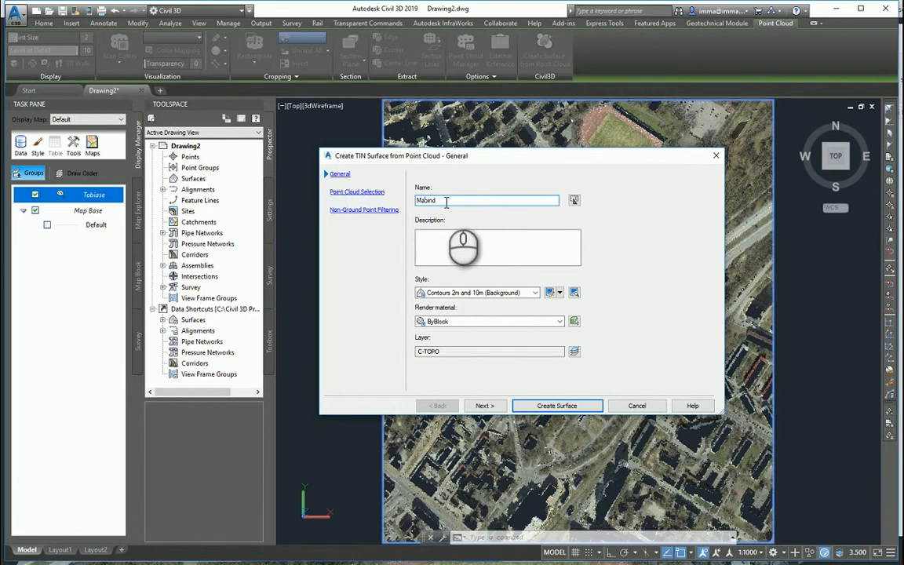
left_click(471, 293)
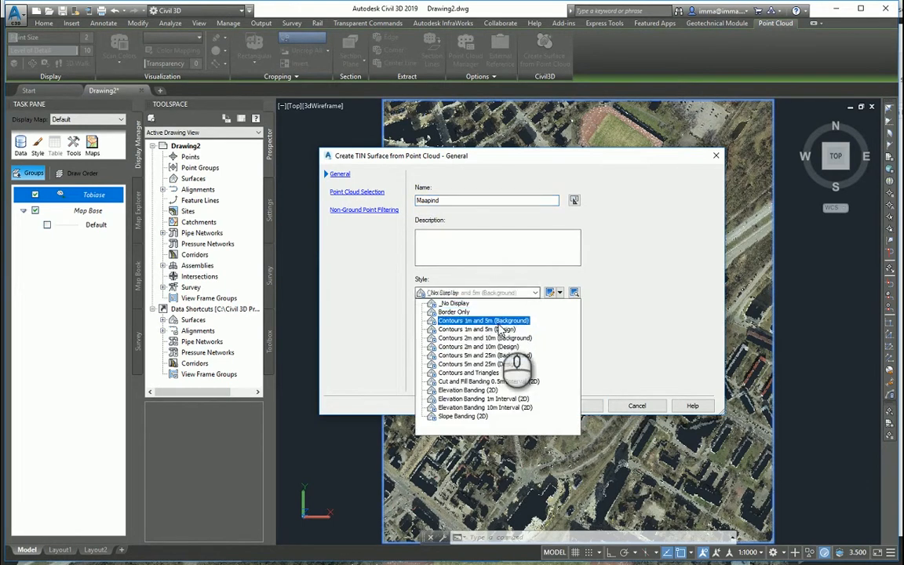
left_click(487, 321)
- Use the whole Tobiase point cloud with no non-ground point filtering and create the surface
left_click(496, 407)
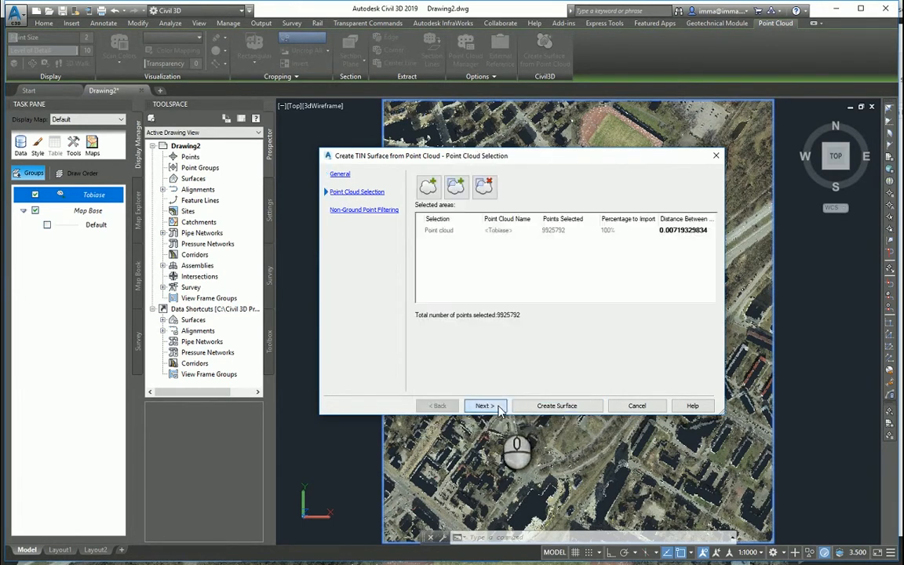
left_click(676, 233)
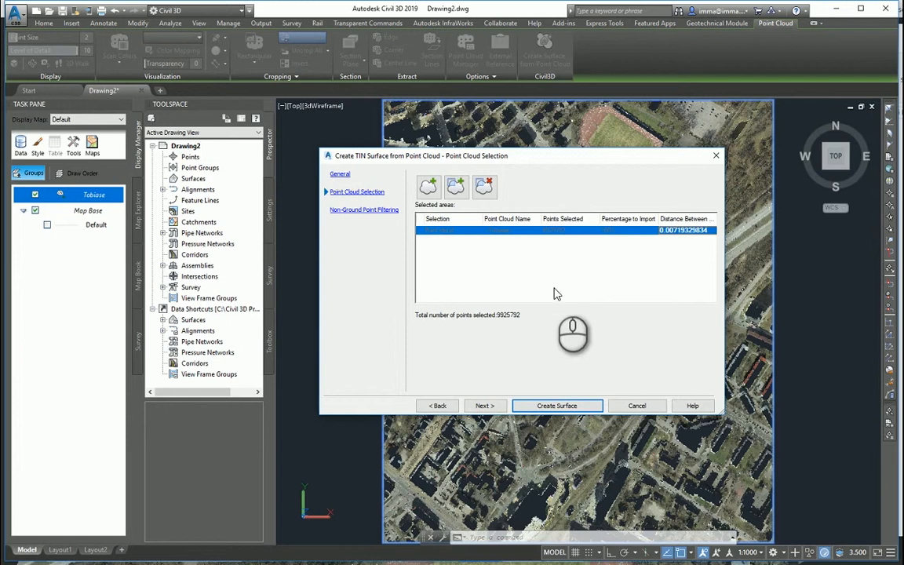
left_click(686, 230)
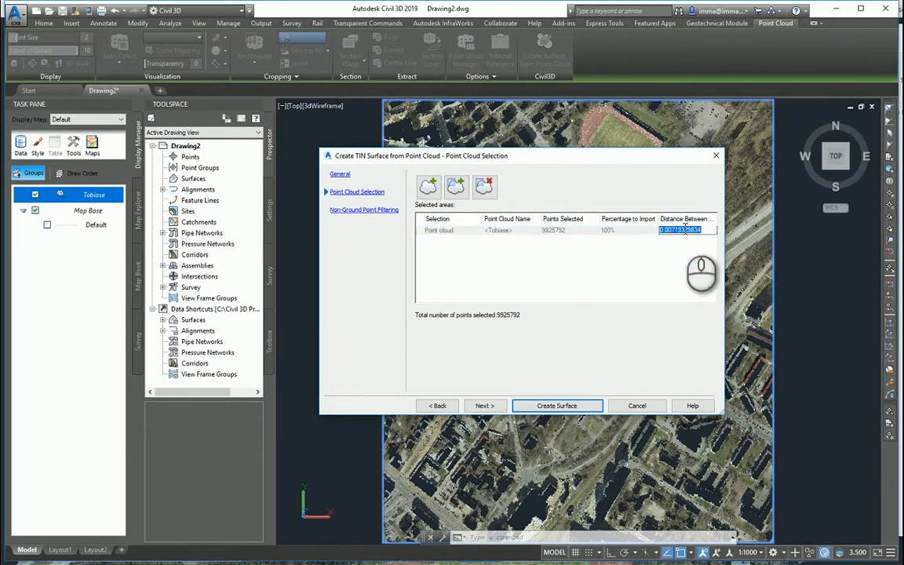
left_click(485, 406)
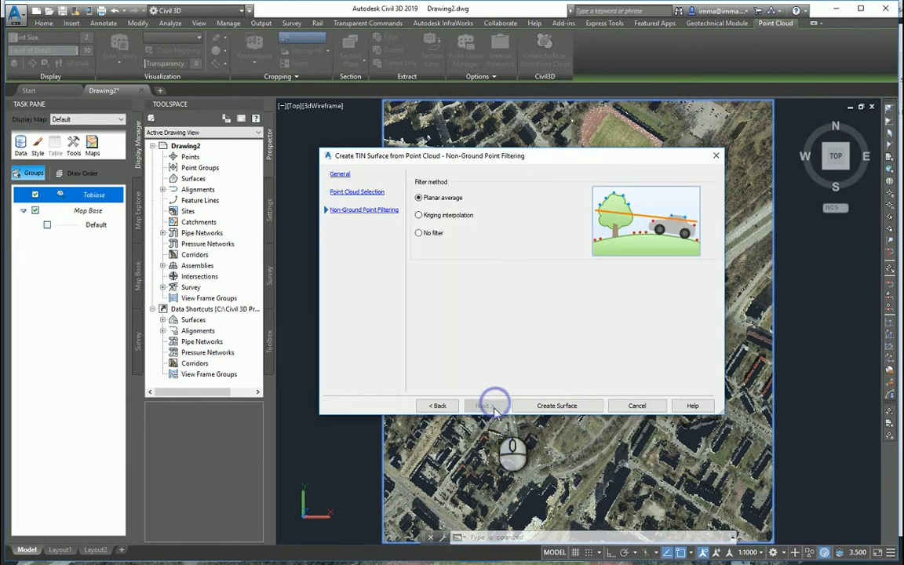
left_click(432, 234)
left_click(538, 405)
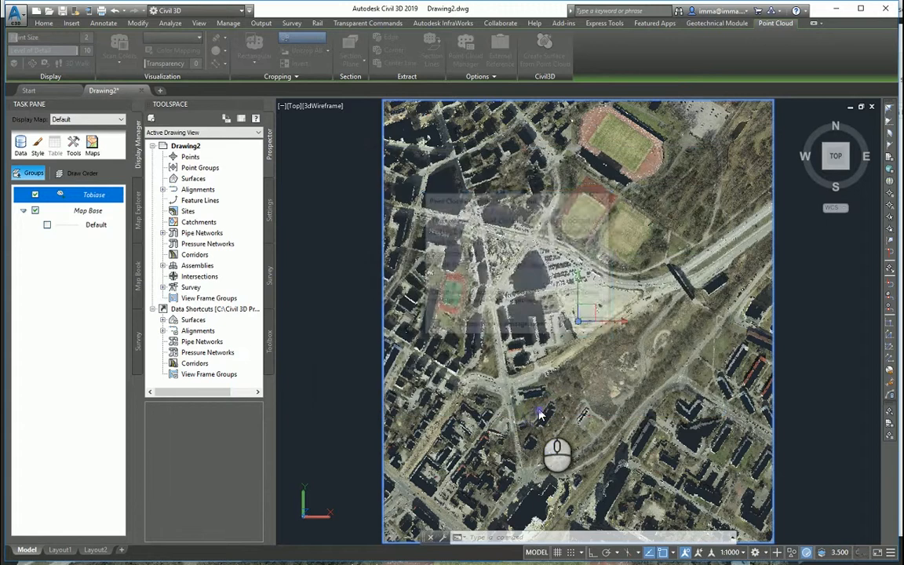
- Acknowledge the background processing notice and select the finished Maapind surface over the aerial view
left_click(589, 326)
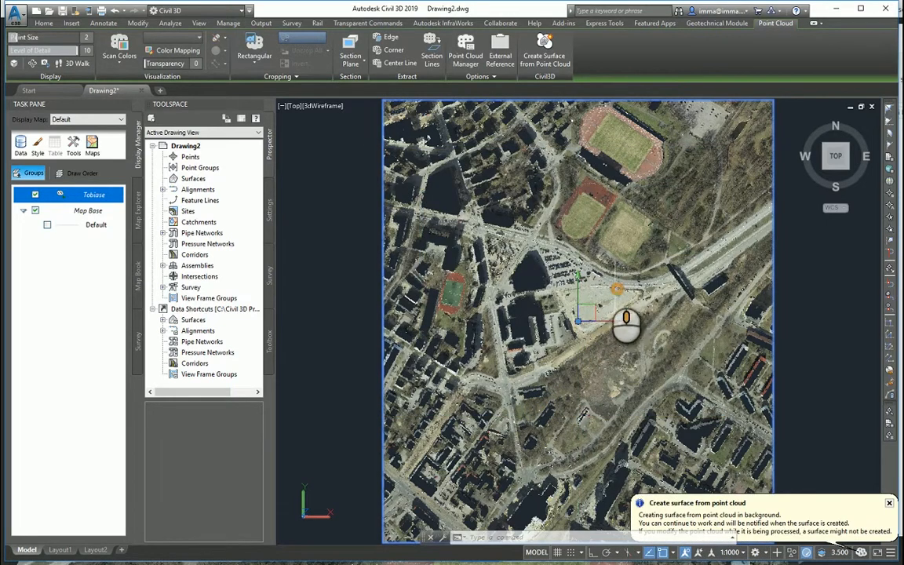
middle_click_drag(626, 325, 617, 314)
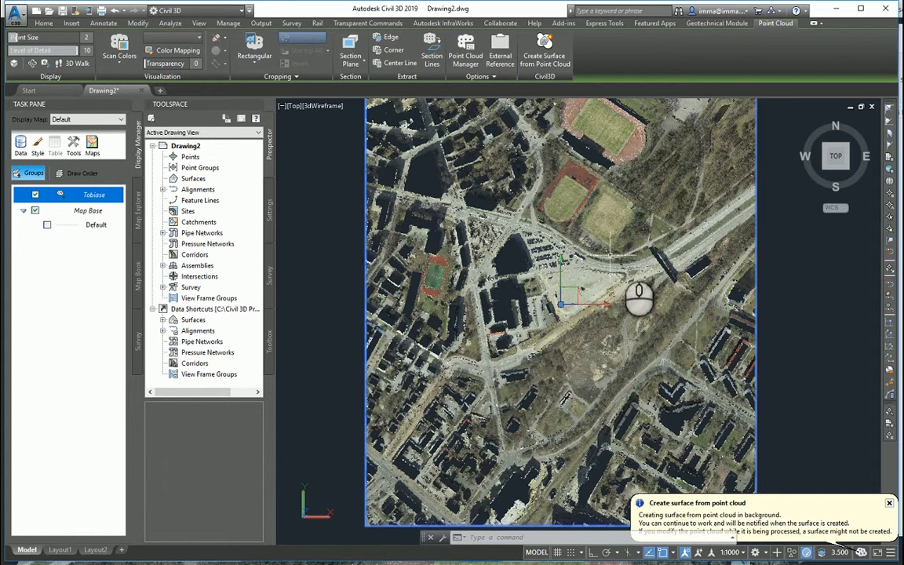
middle_click_drag(618, 251, 614, 268)
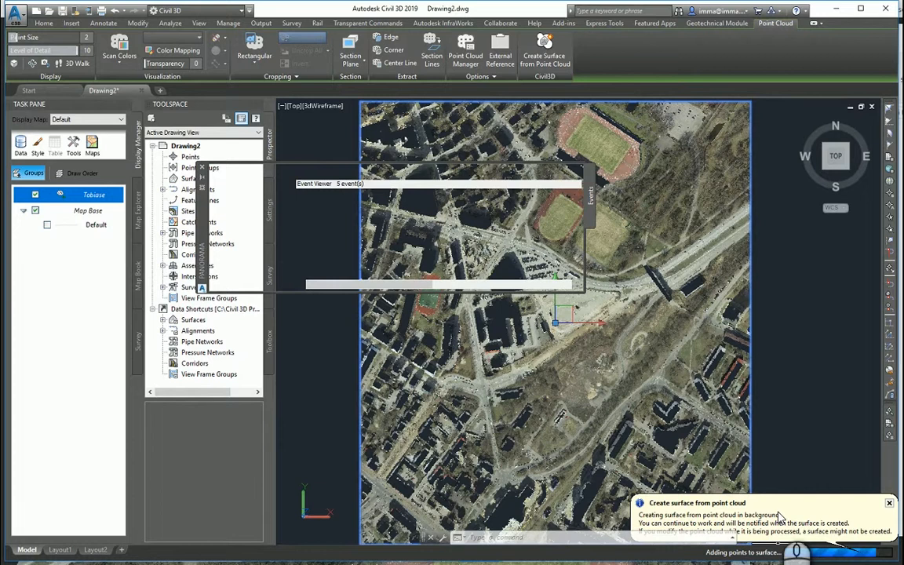
left_click(504, 313)
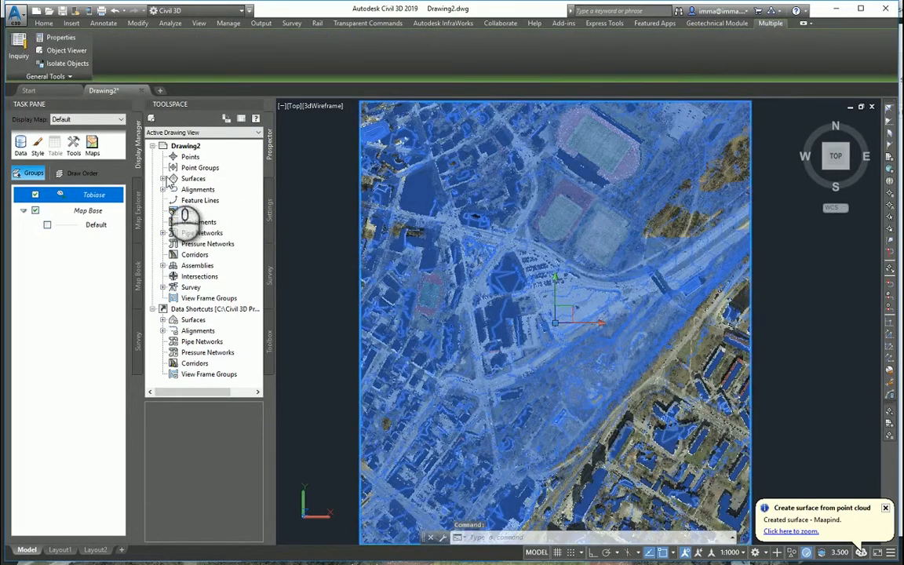
- Show Maapind's general statistics in Surface Properties: 881023 points, mean elevation 18.877 m
left_click(163, 179)
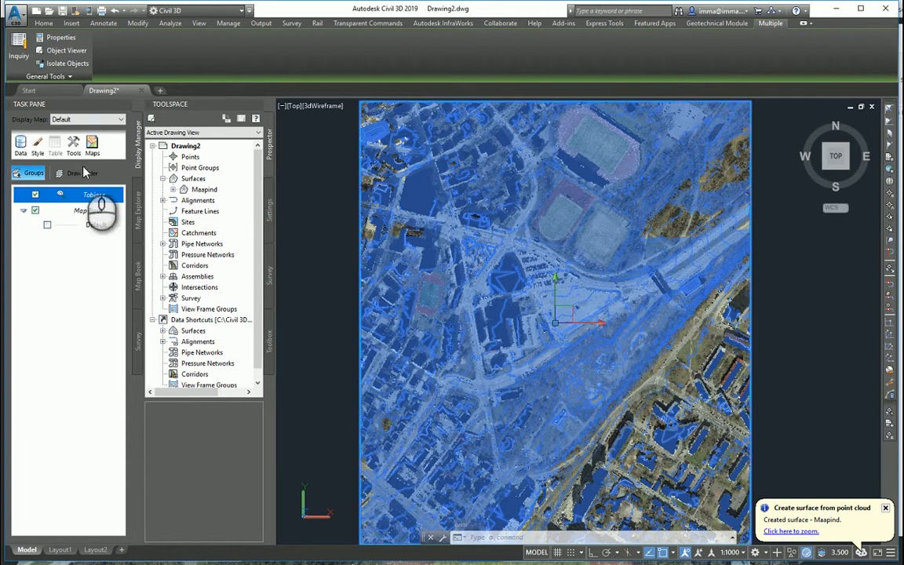
left_click(173, 189)
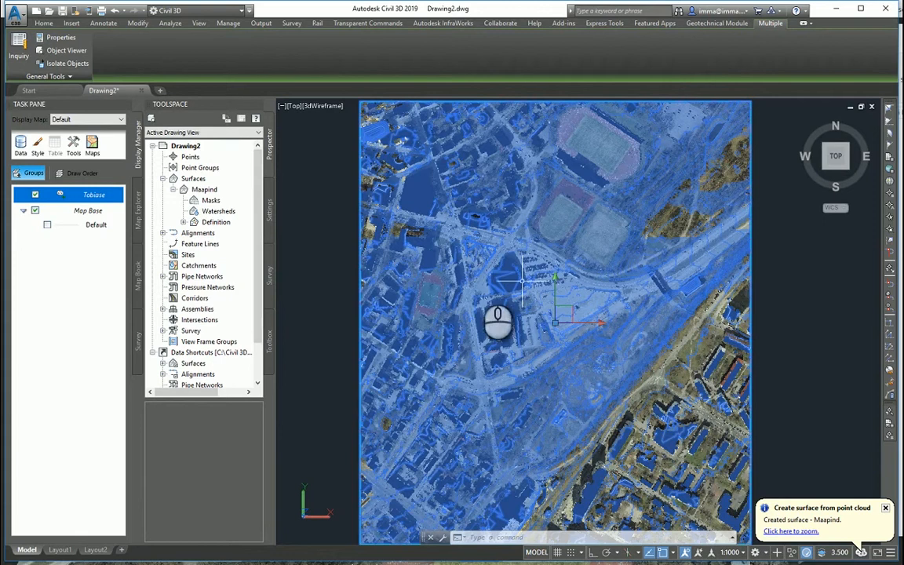
right_click(214, 190)
left_click(256, 202)
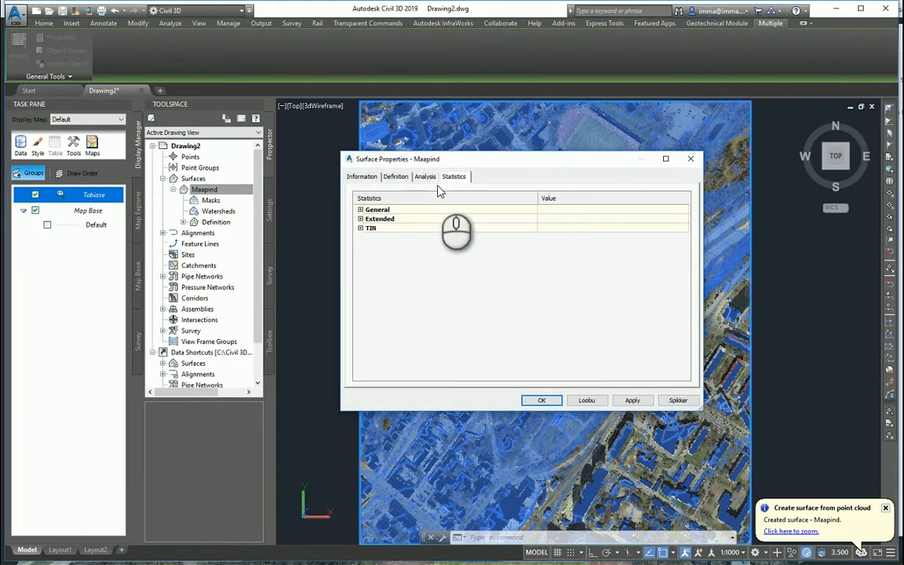
left_click(360, 210)
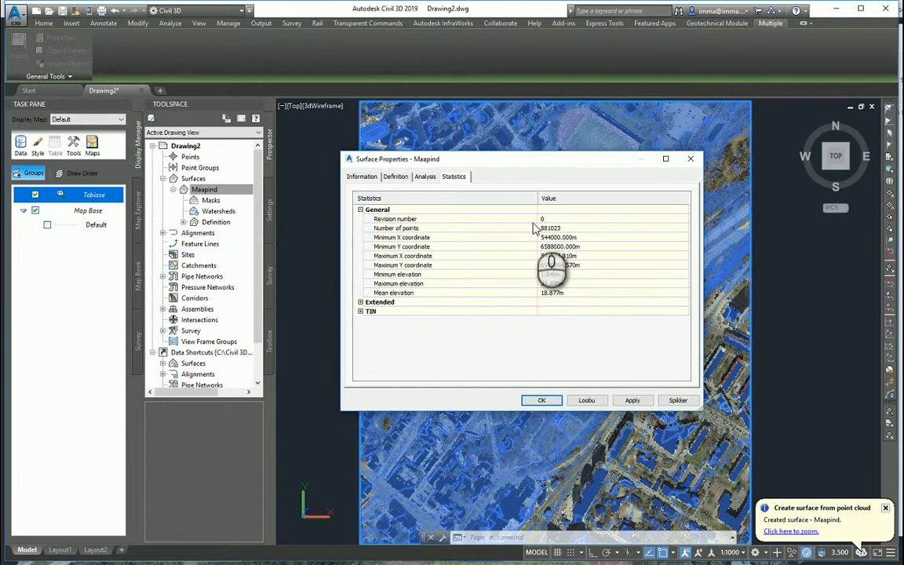